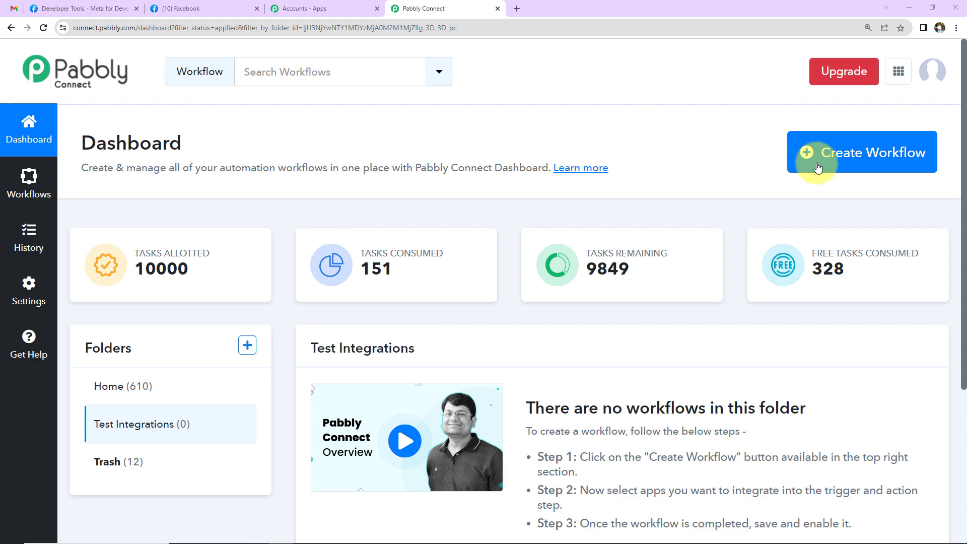
- Create a new workflow named 'Get Notified on Email For New Facebook Leads'
click(819, 168)
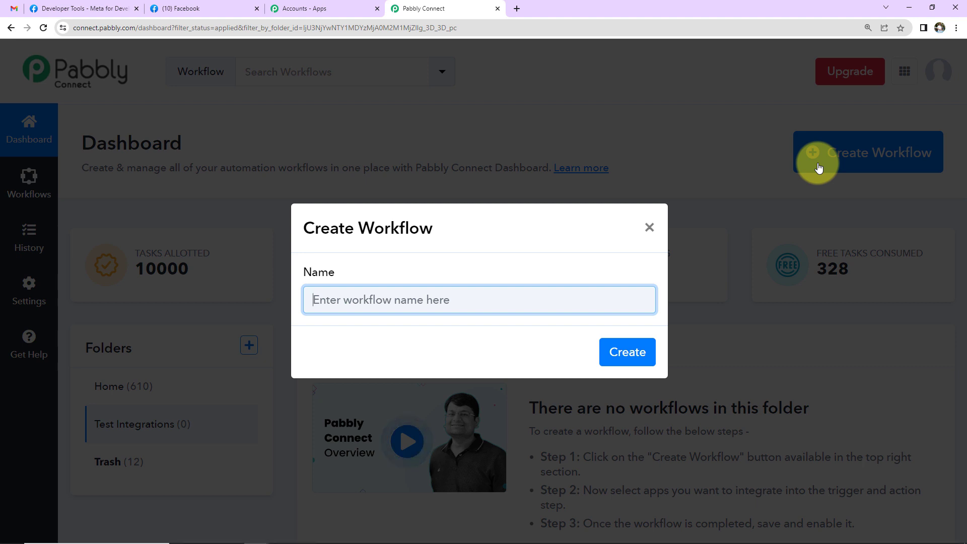
text(Get Notified on Email For New Facebook Leads)
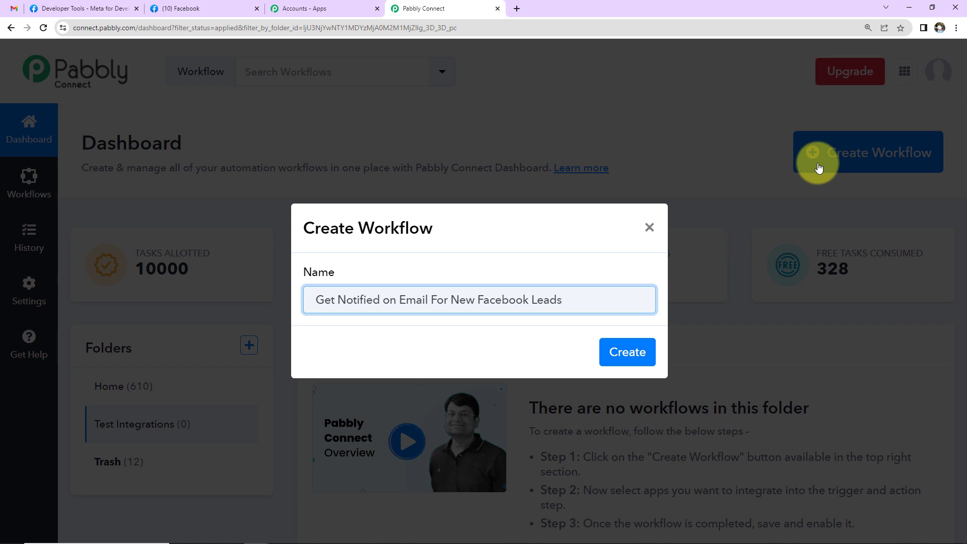
click(624, 353)
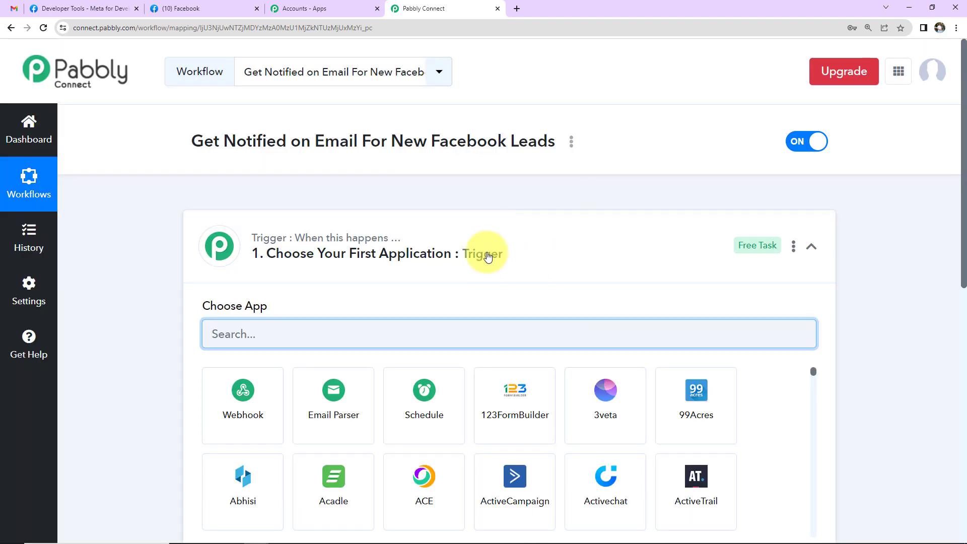
scroll(486, 252, down, 7)
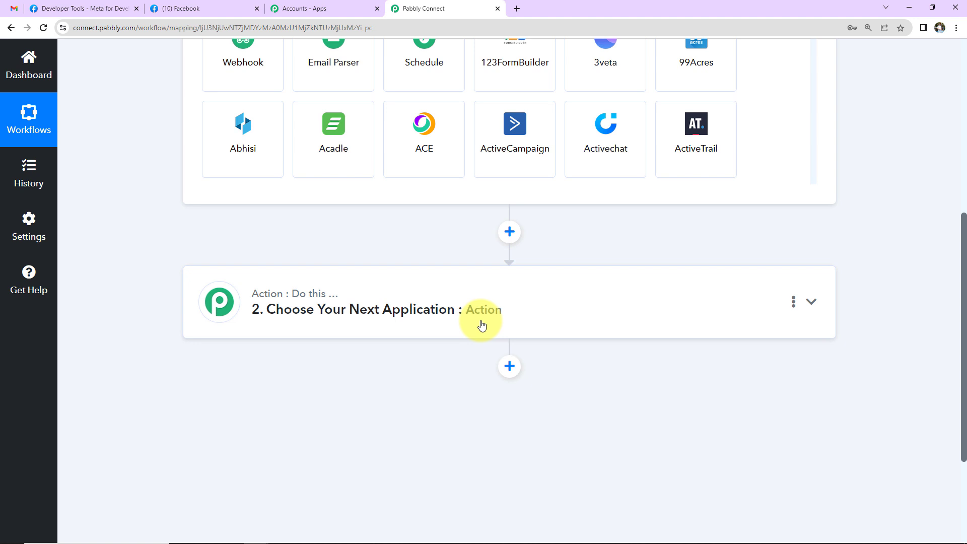
scroll(873, 281, up, 2)
scroll(872, 280, up, 2)
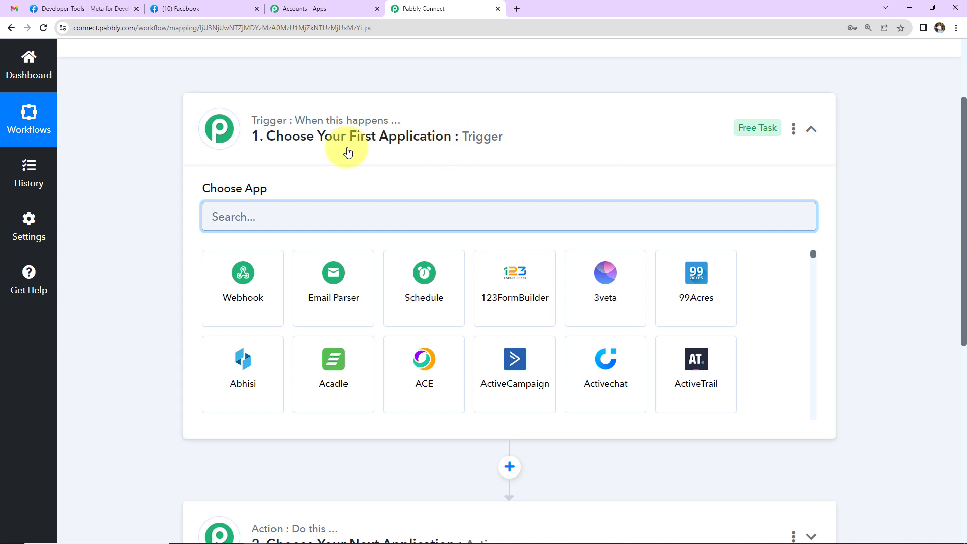
scroll(534, 238, down, 4)
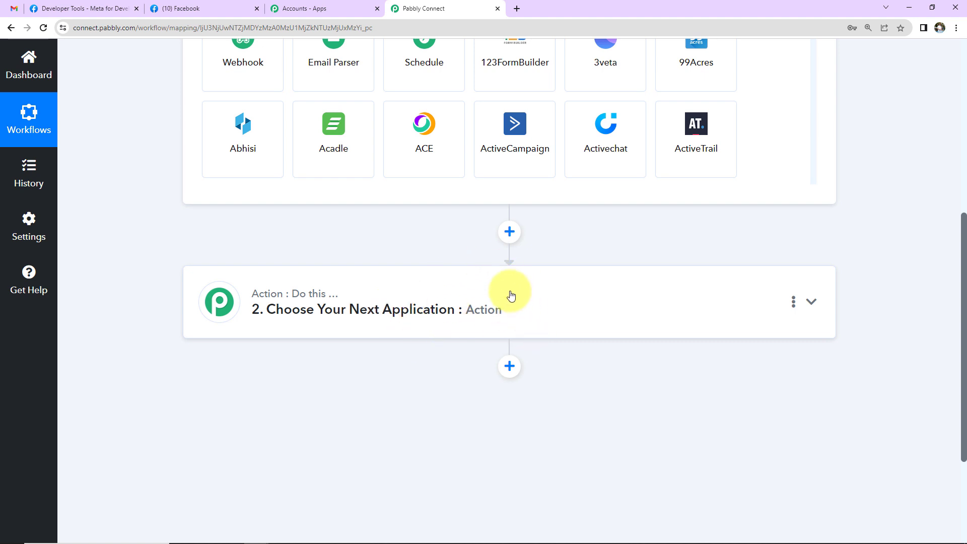
scroll(514, 294, up, 4)
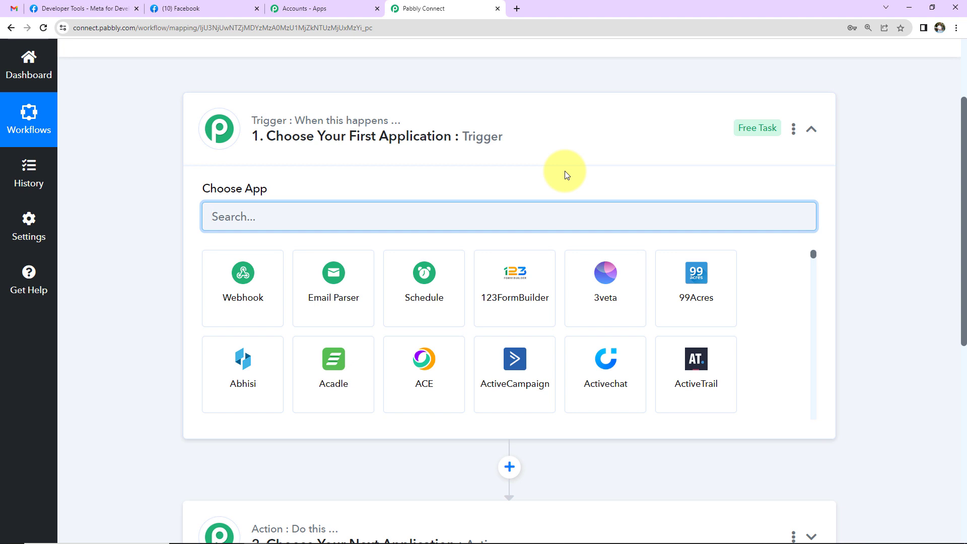
scroll(432, 251, down, 7)
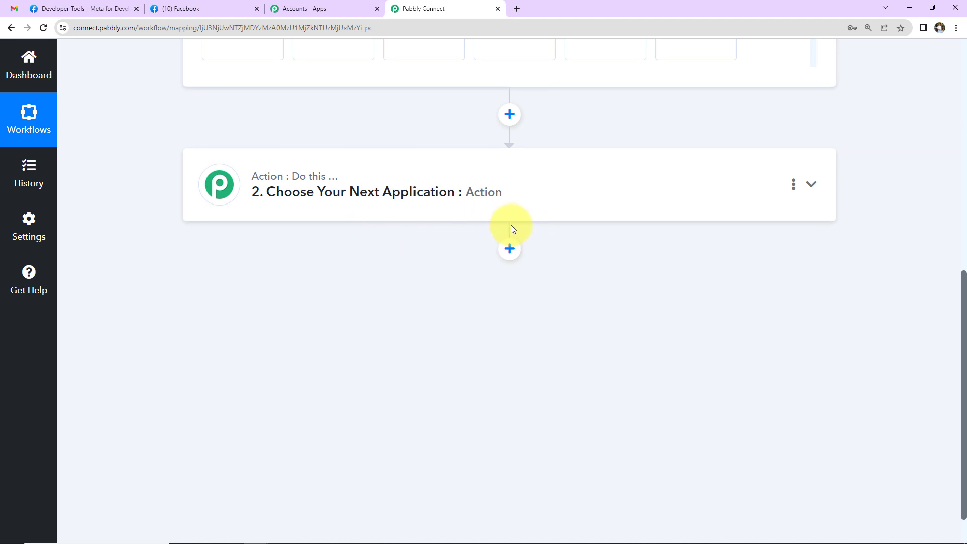
scroll(511, 225, up, 7)
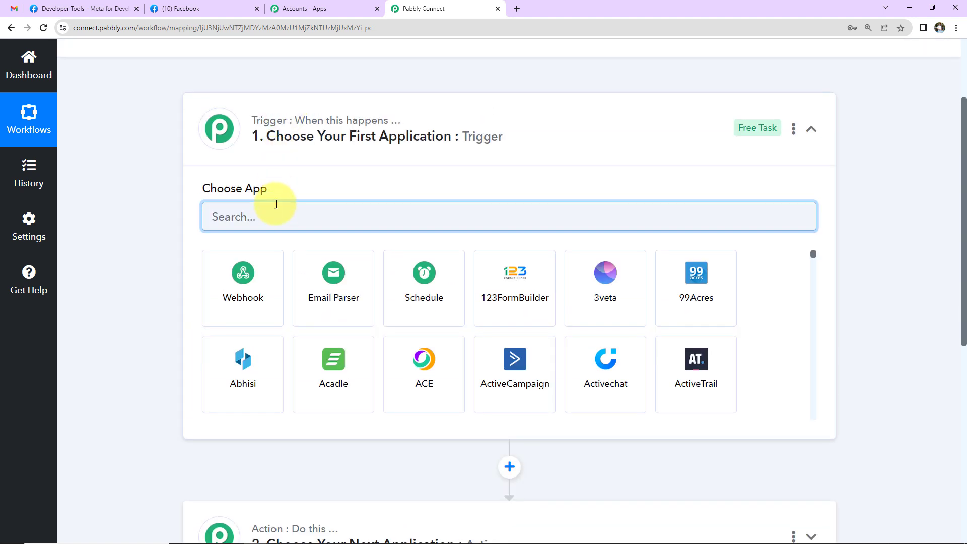
click(276, 214)
- Choose Facebook Lead Ads as the trigger app and Gmail as the action app
text(face)
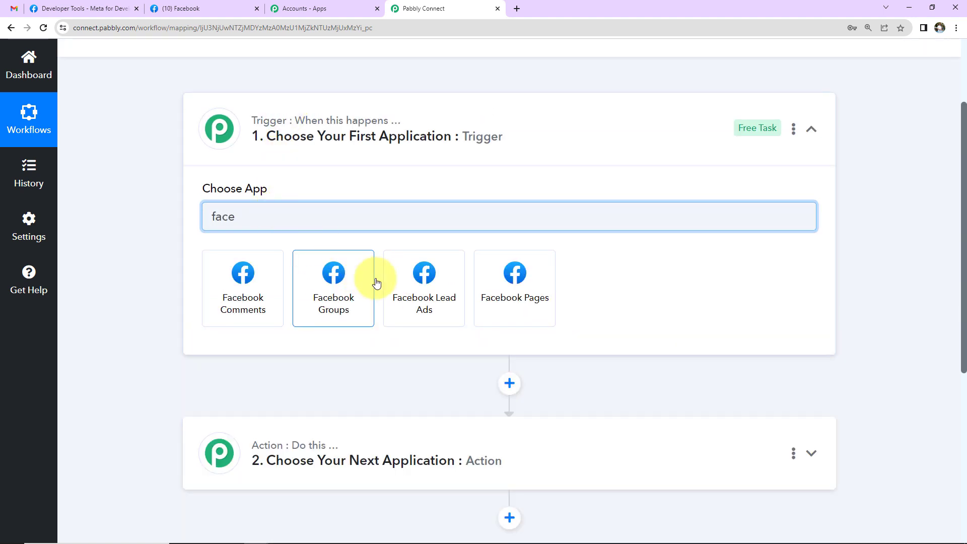
click(413, 286)
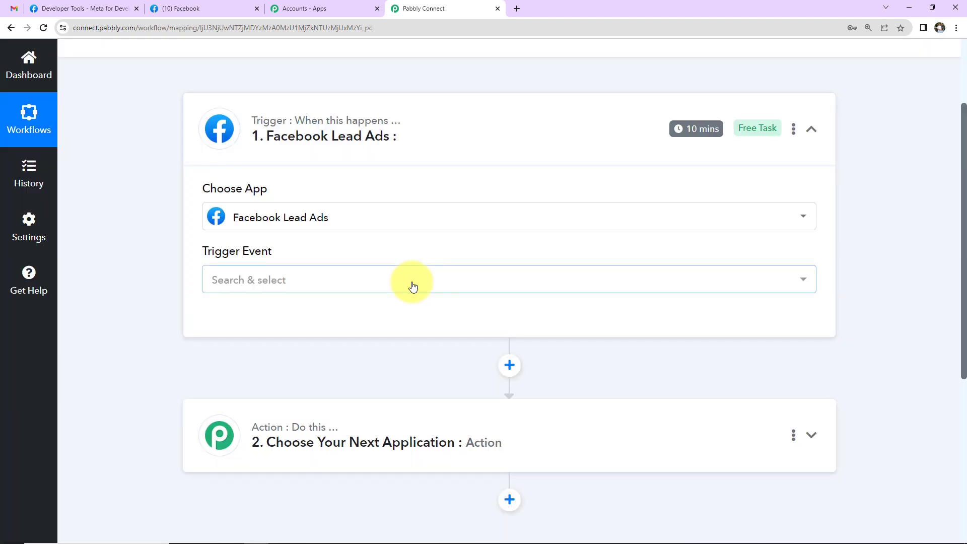
scroll(413, 286, down, 2)
click(395, 315)
click(346, 406)
text(gmail)
click(335, 462)
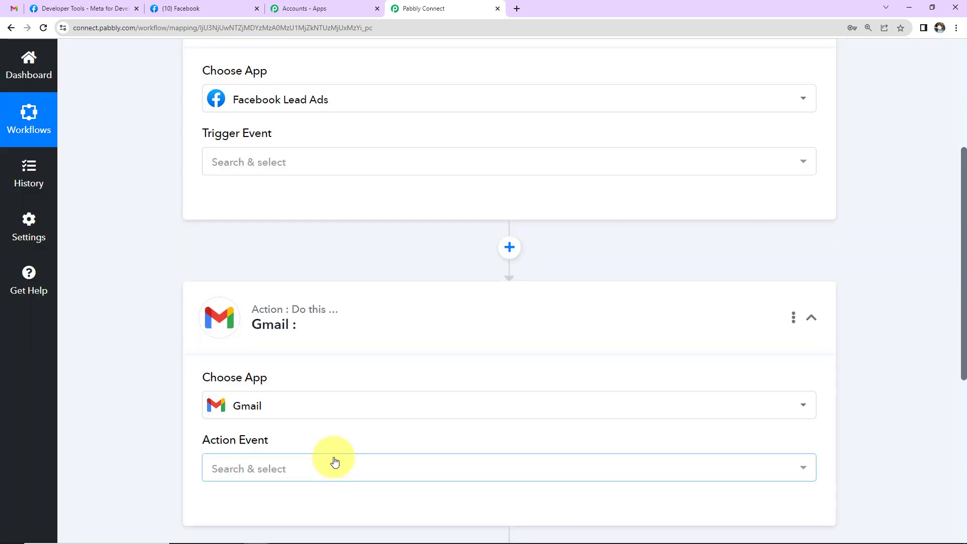
- Set the Facebook Lead Ads trigger event to New Lead (Instant)
scroll(334, 458, up, 5)
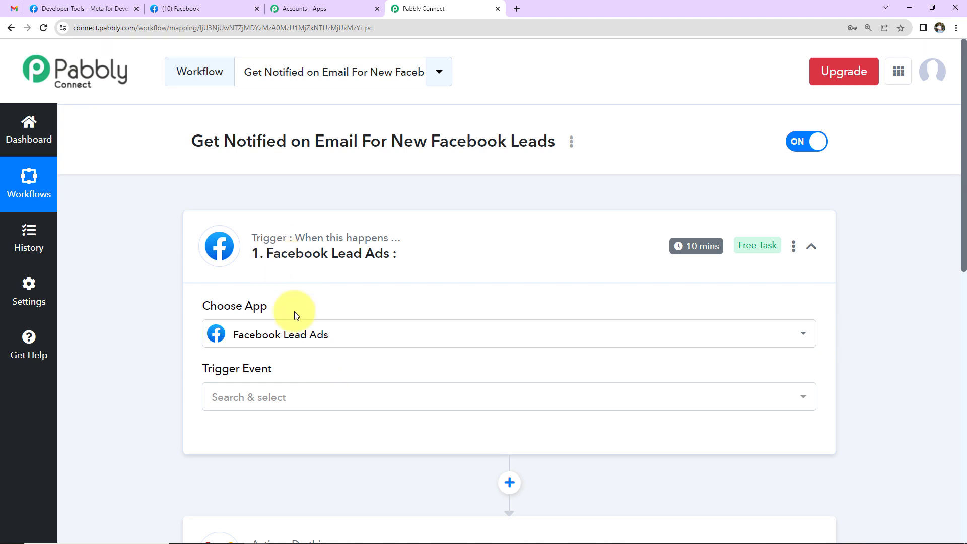
mouse_move(260, 381)
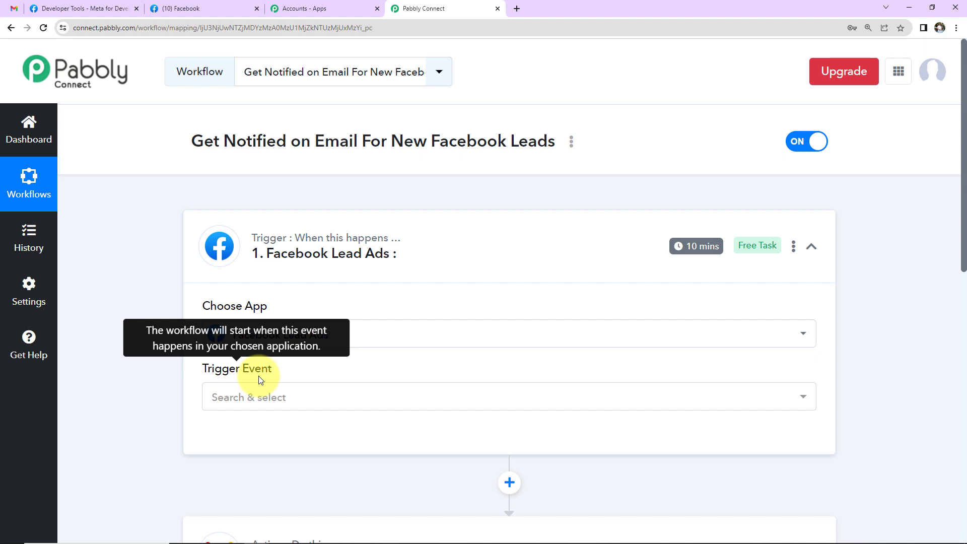
click(255, 401)
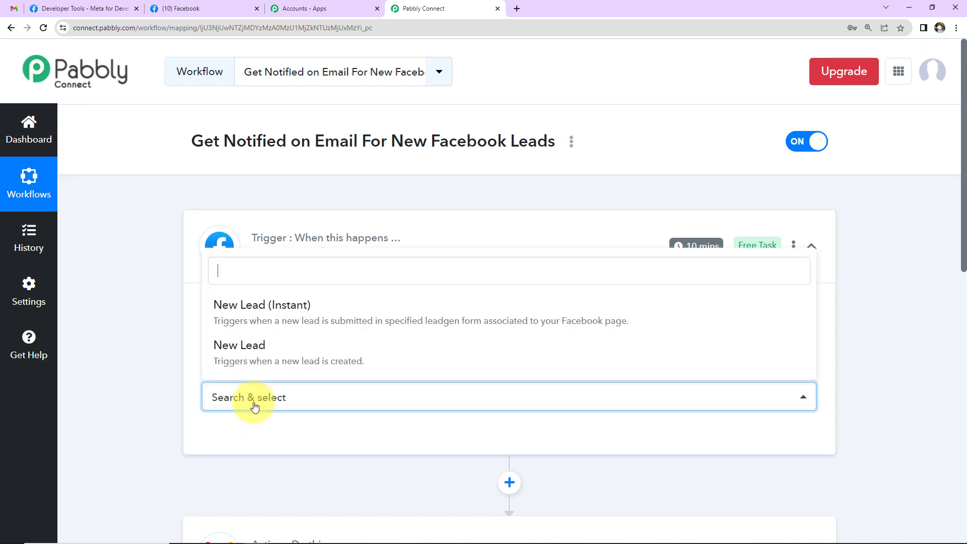
click(242, 320)
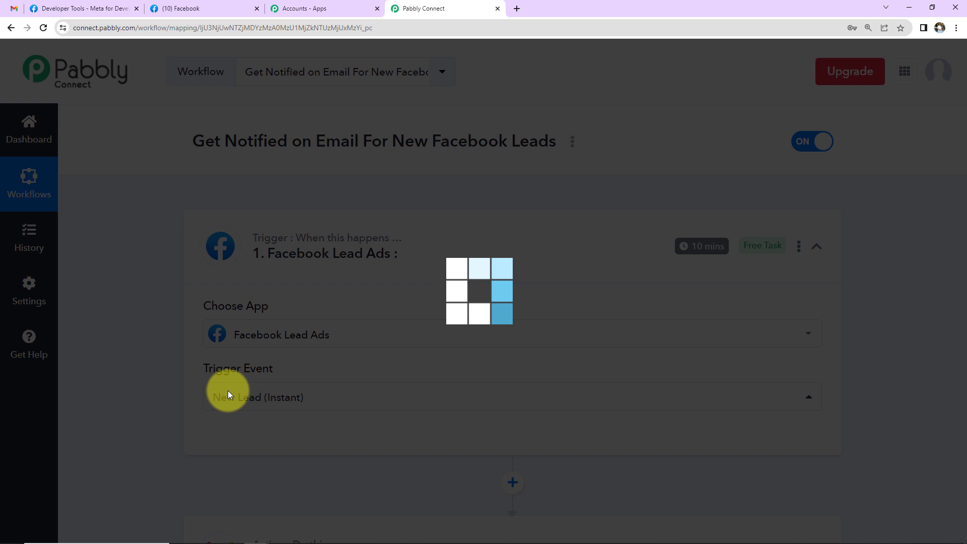
mouse_move(707, 255)
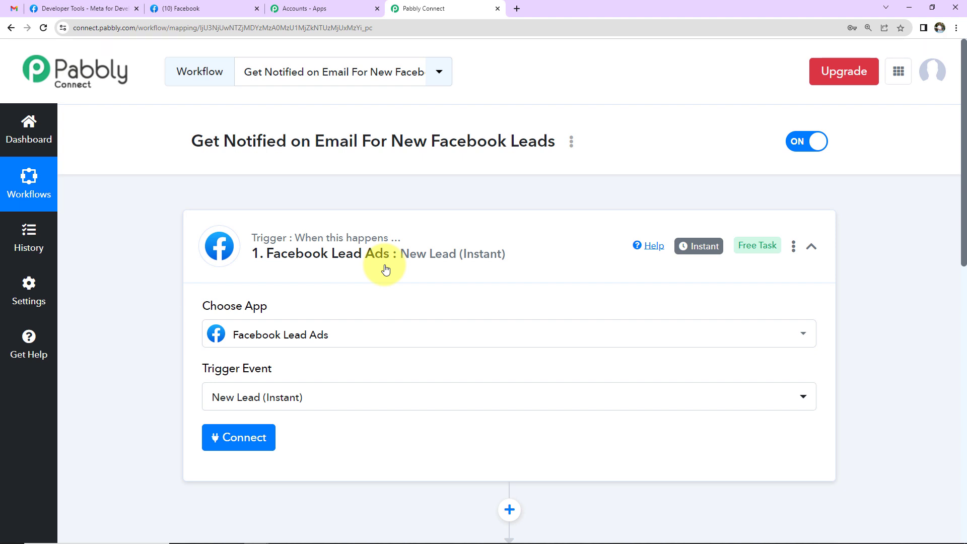
scroll(385, 270, down, 2)
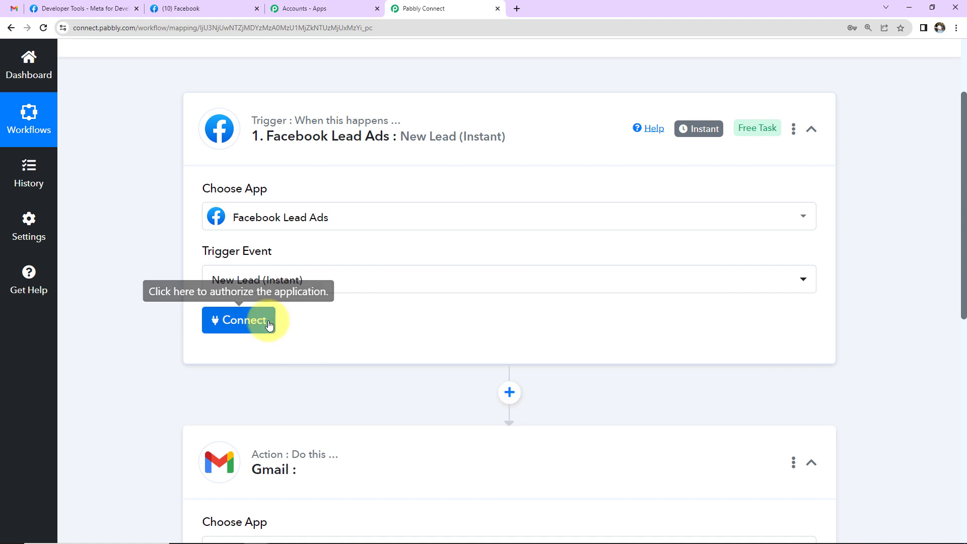
- Add and authorize a new Facebook Lead Ads connection, then go to the Facebook tab
click(251, 320)
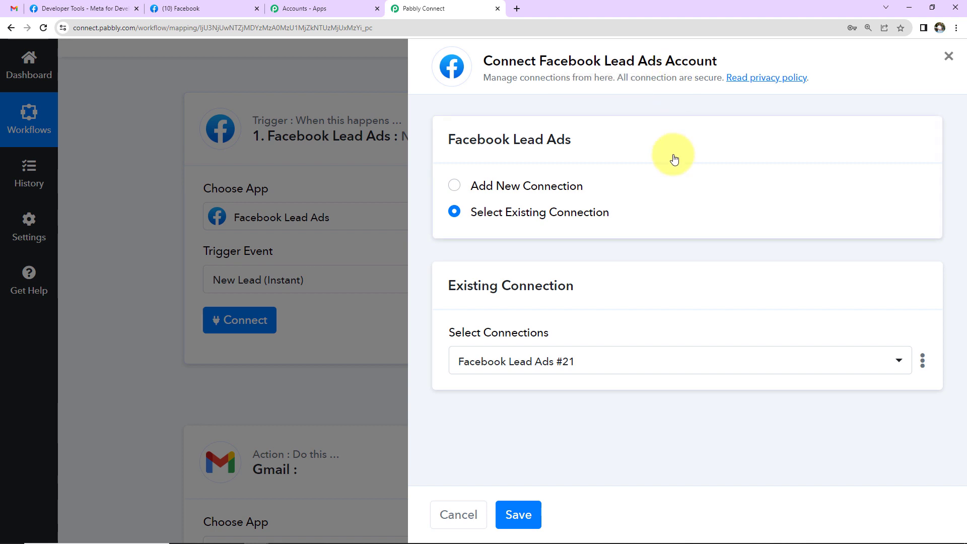
click(454, 191)
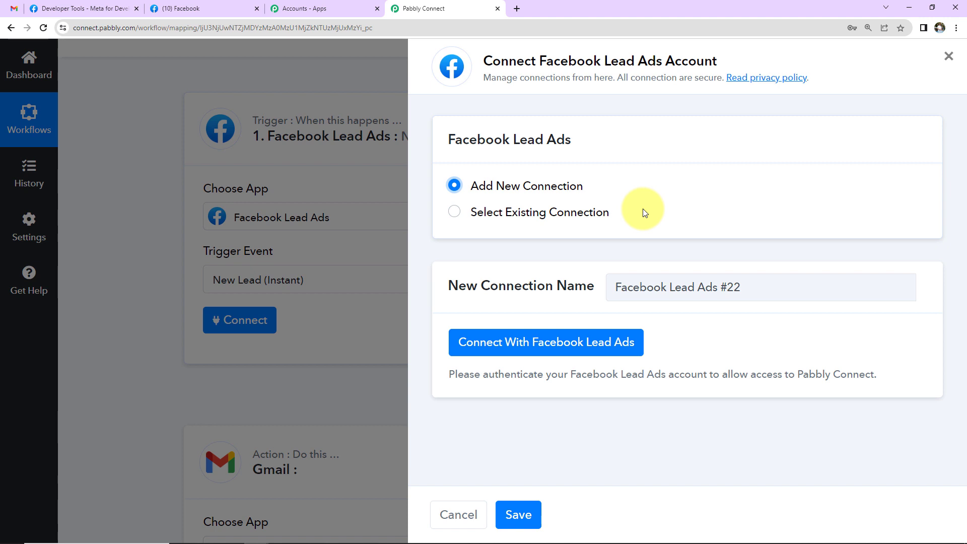
click(492, 339)
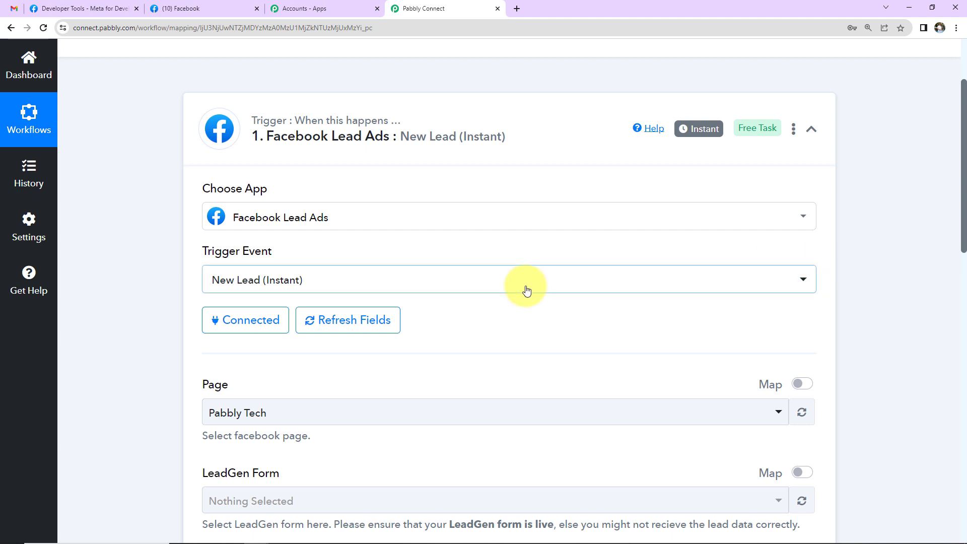
scroll(524, 287, down, 5)
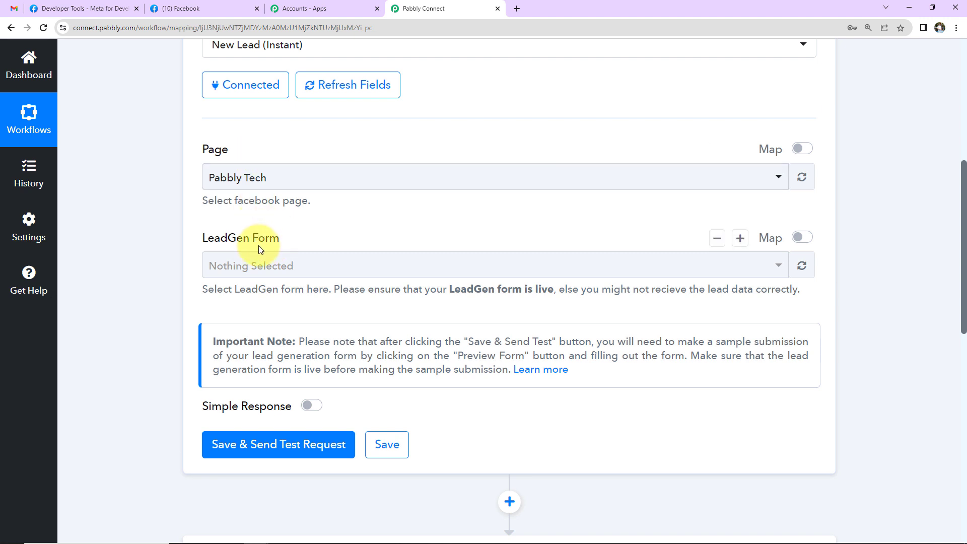
click(212, 8)
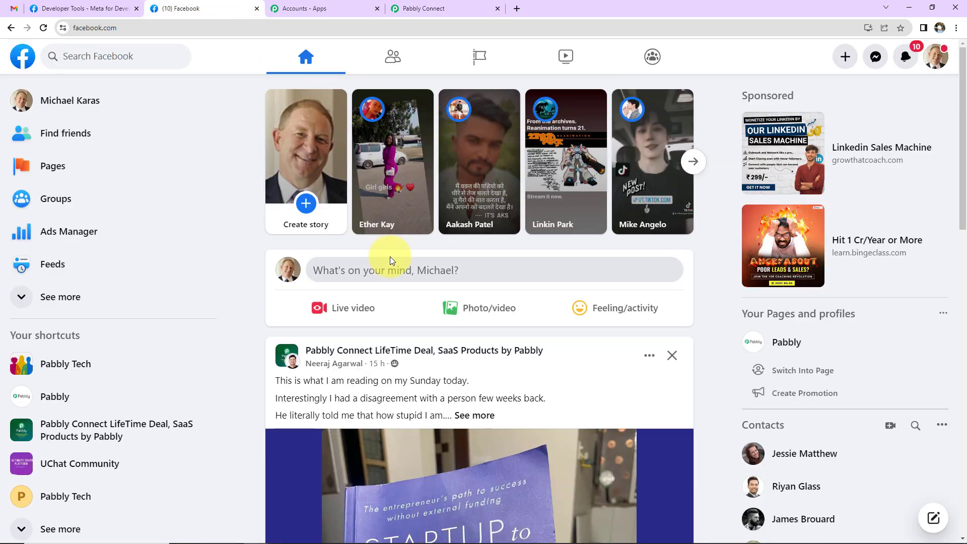
- Browse the managed Pages list on Facebook, then reopen the trigger's Page dropdown in Pabbly
click(50, 171)
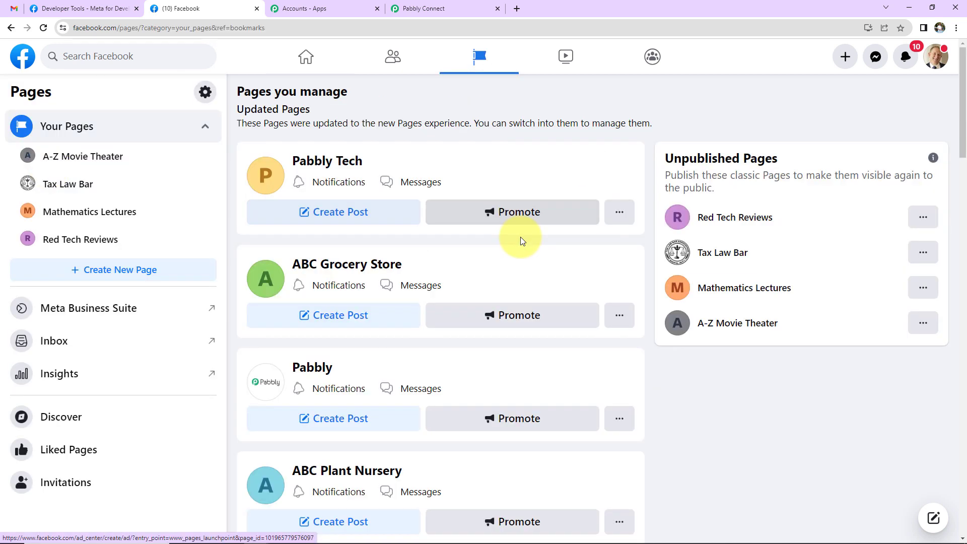
scroll(526, 249, down, 1)
scroll(529, 253, down, 9)
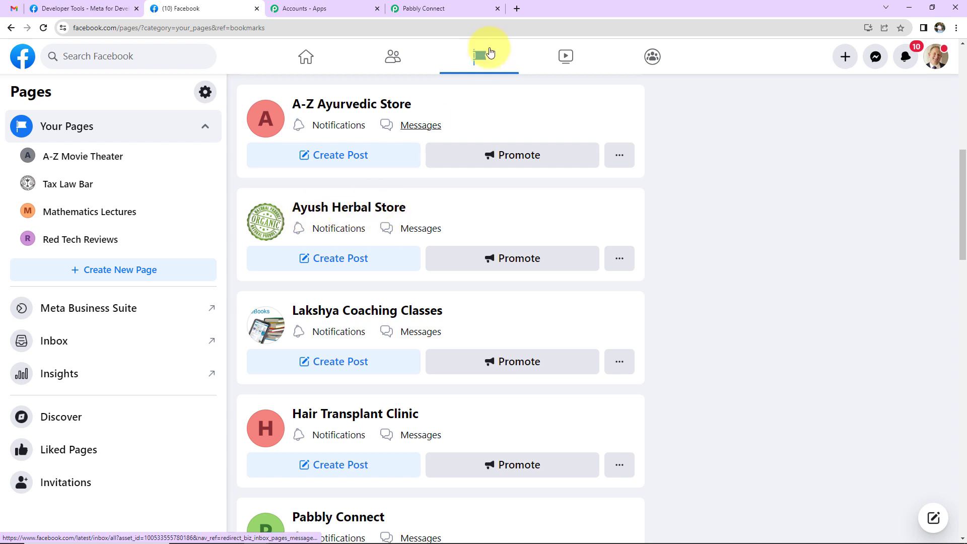
click(453, 9)
click(282, 179)
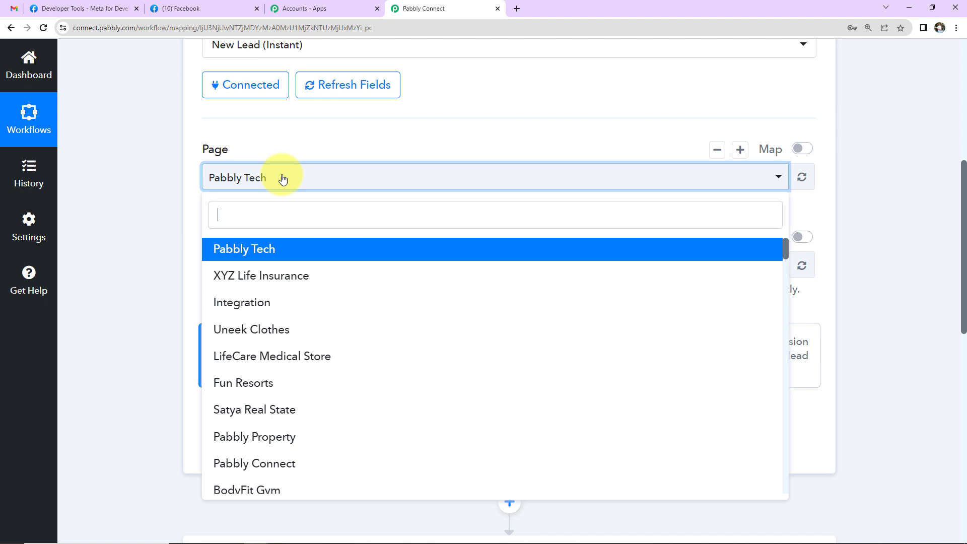
- Select Ayush Herbal Store as the trigger page, send a test request, then go to Meta for Developers
scroll(355, 365, down, 7)
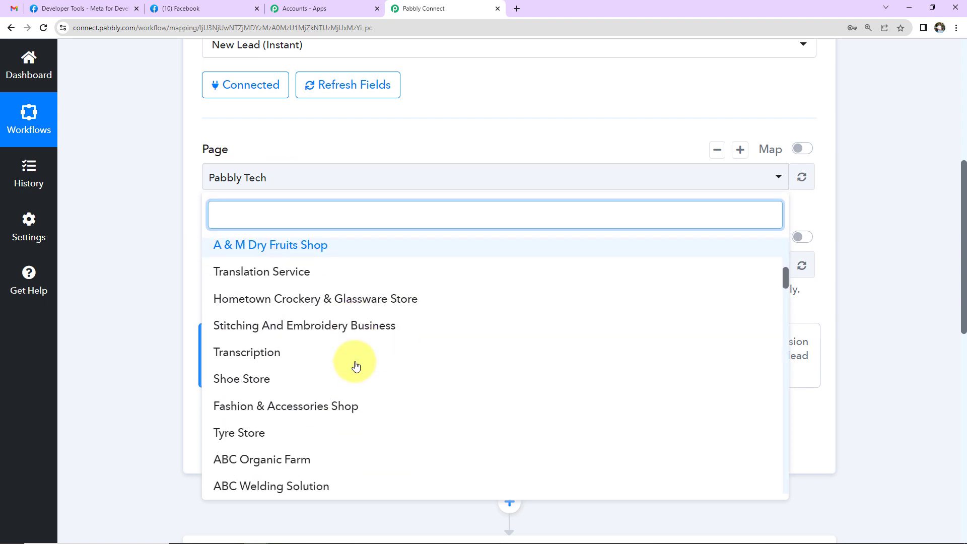
scroll(355, 372, down, 5)
click(348, 395)
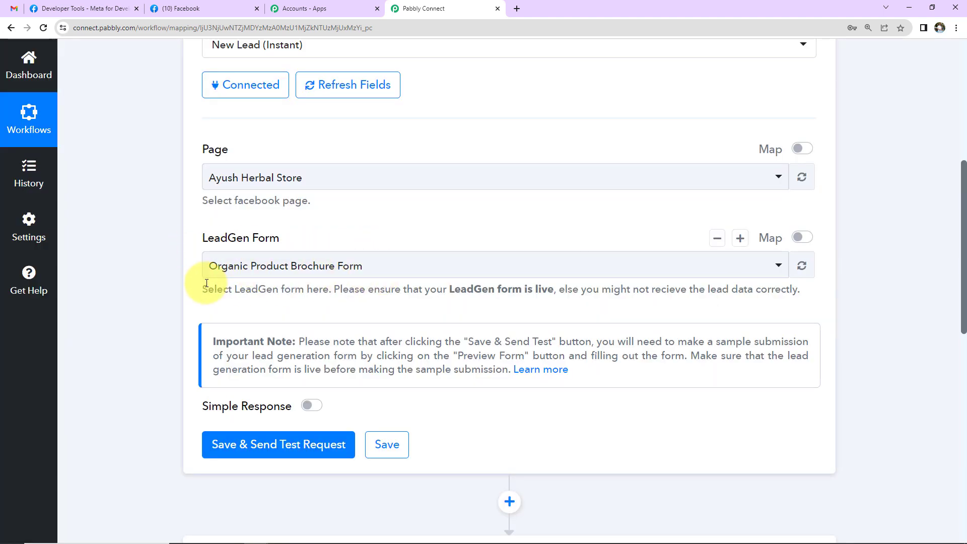
click(265, 460)
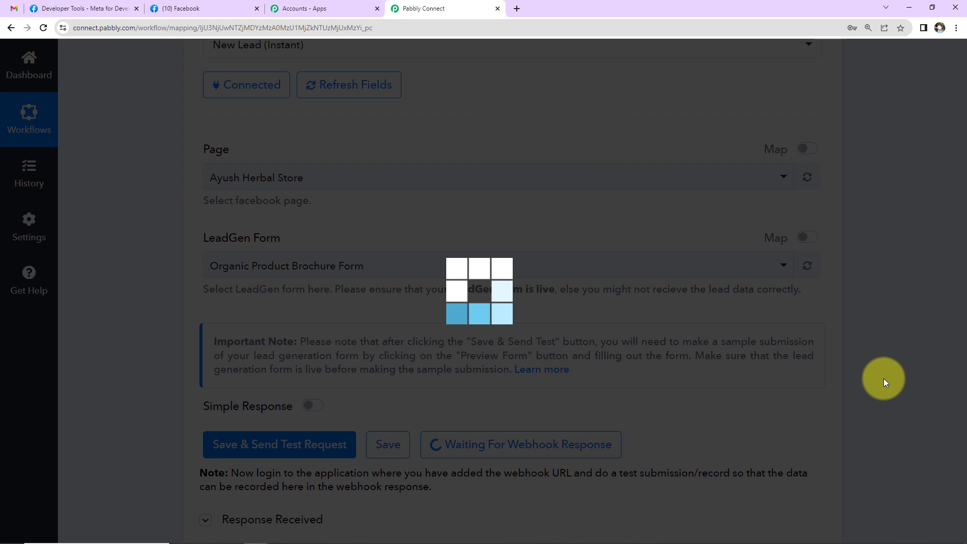
scroll(885, 383, down, 1)
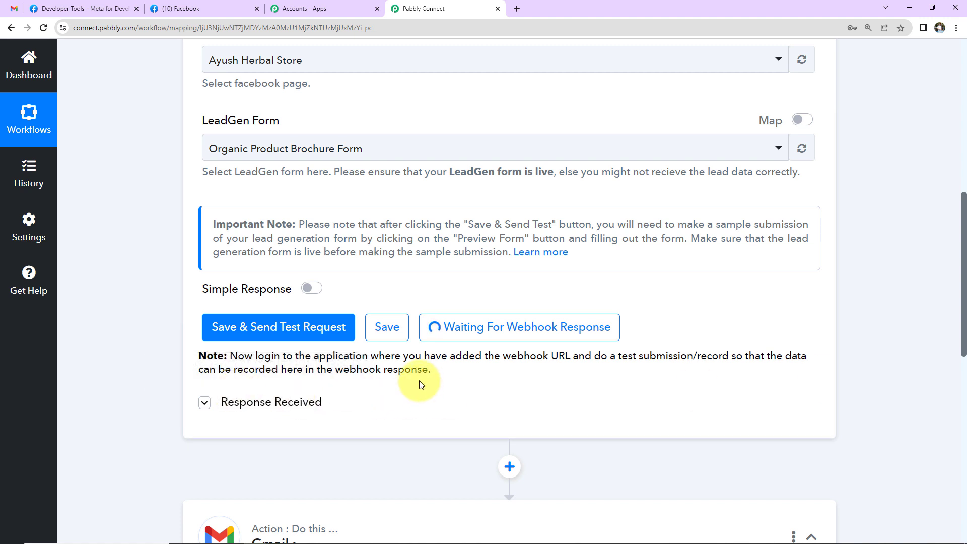
click(87, 8)
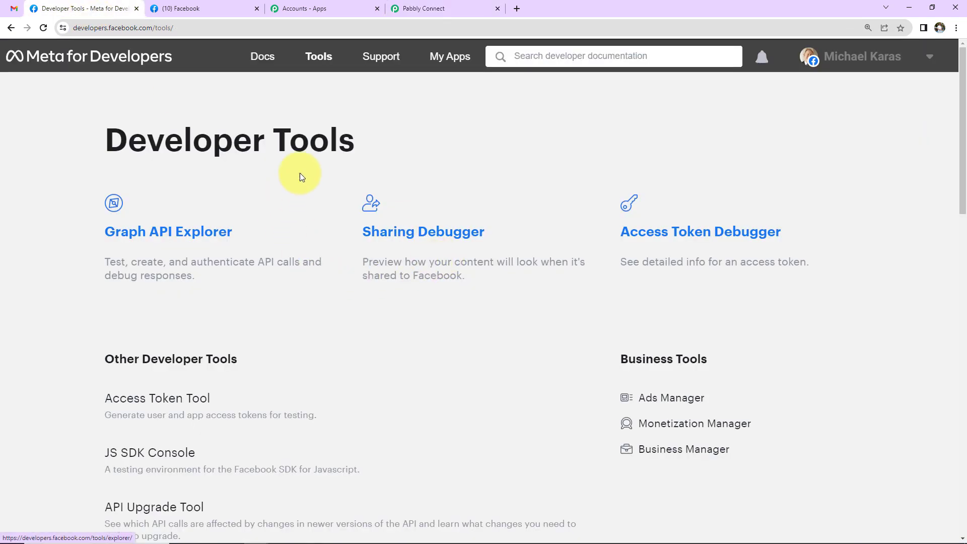
- In the Lead Ads testing tool, select the Ayush Herbal Store page and preview its form
scroll(229, 257, down, 3)
scroll(229, 257, down, 4)
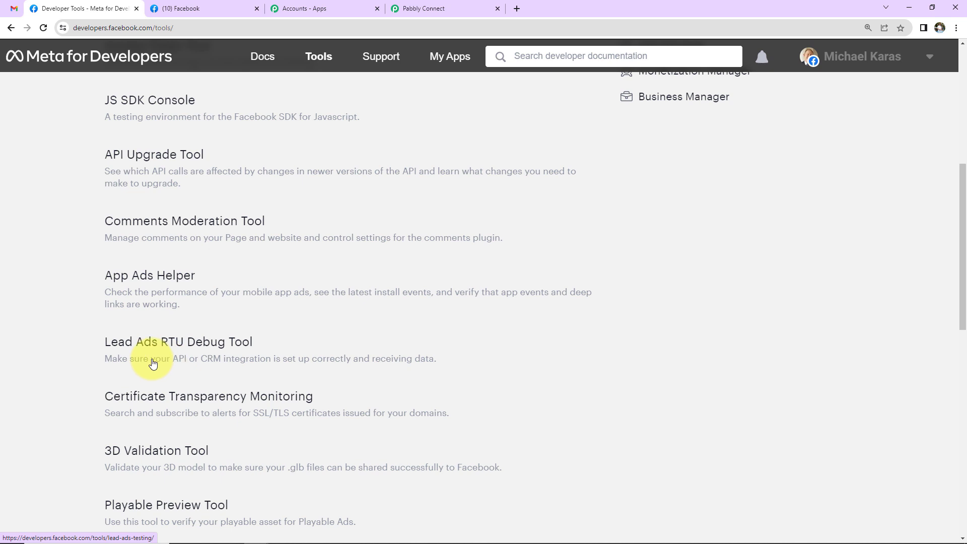
click(217, 348)
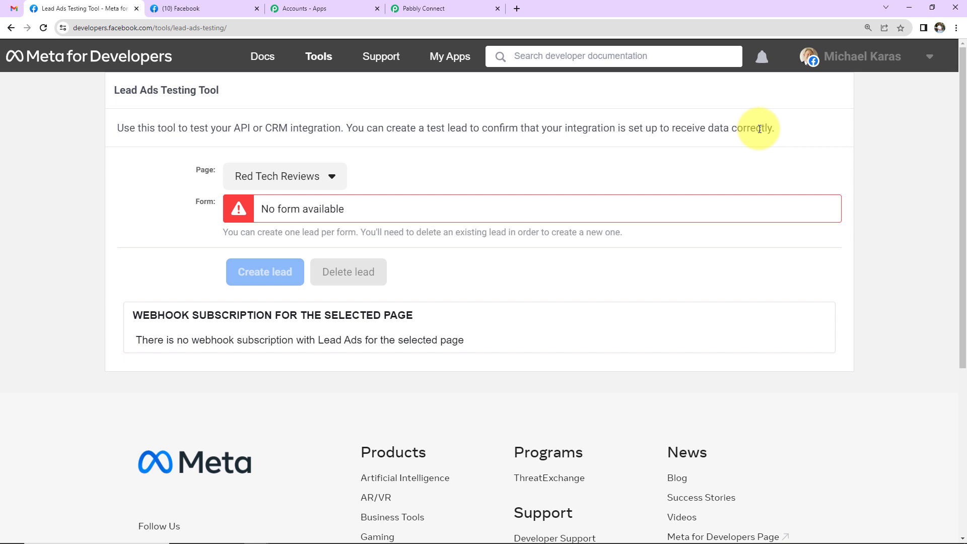
click(332, 177)
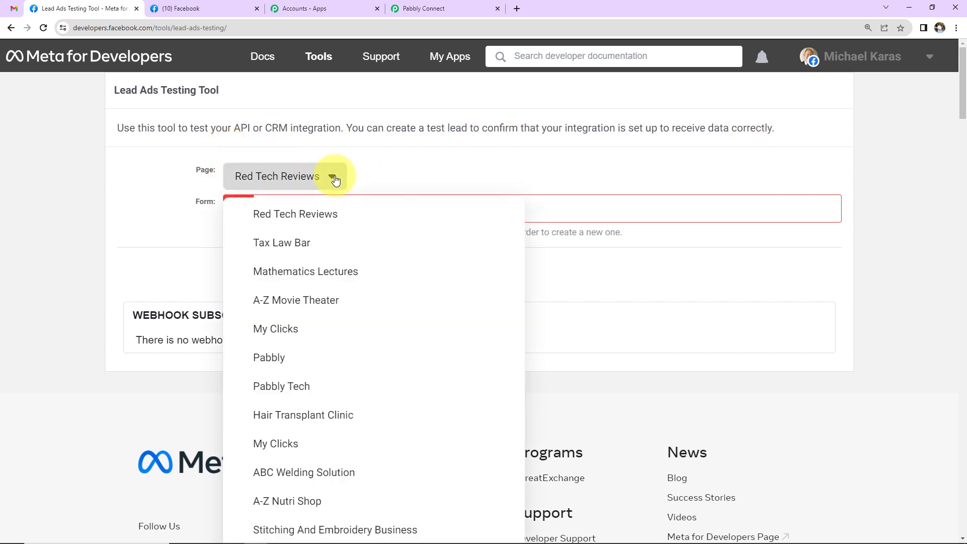
scroll(346, 351, down, 5)
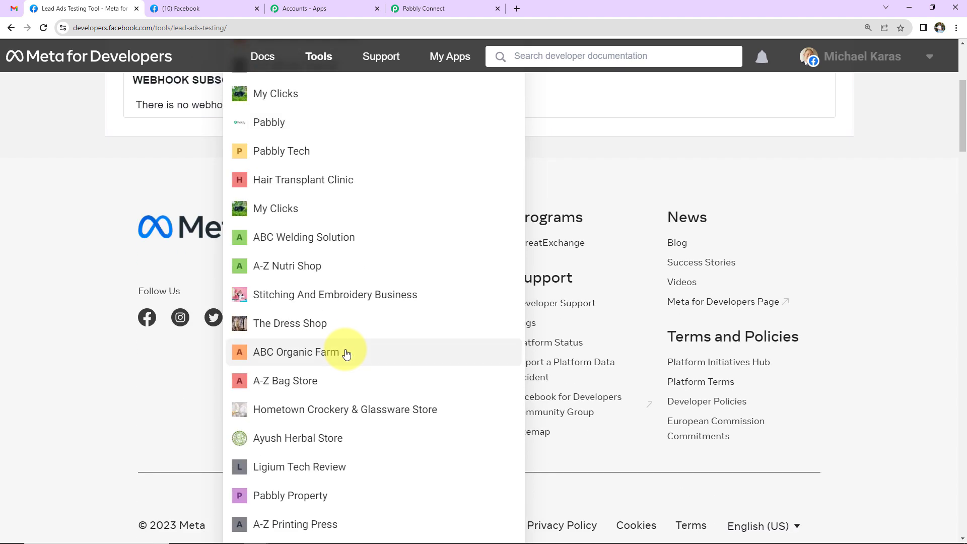
click(287, 442)
scroll(282, 403, up, 5)
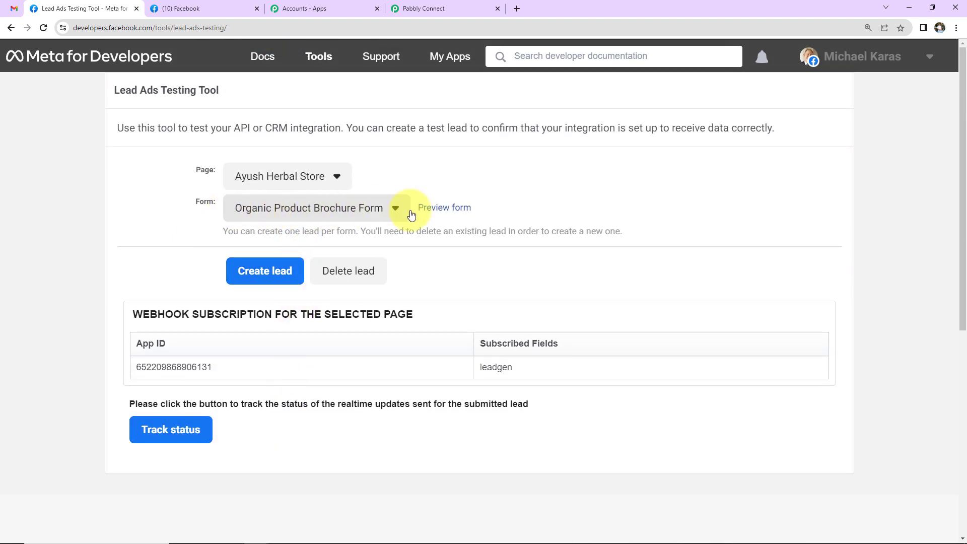
click(454, 213)
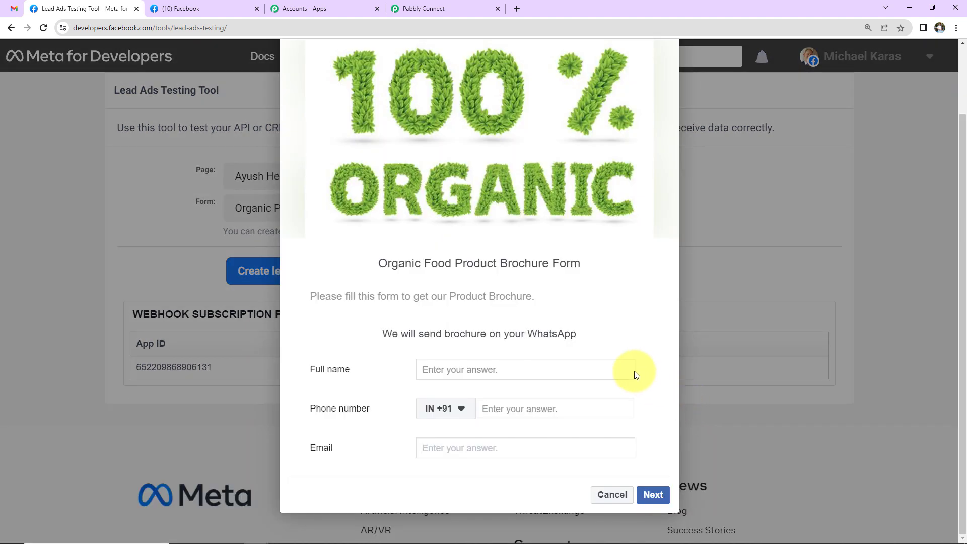
- Fill the form with a dummy full name, phone number and email, submit it, and return to Pabbly
click(461, 372)
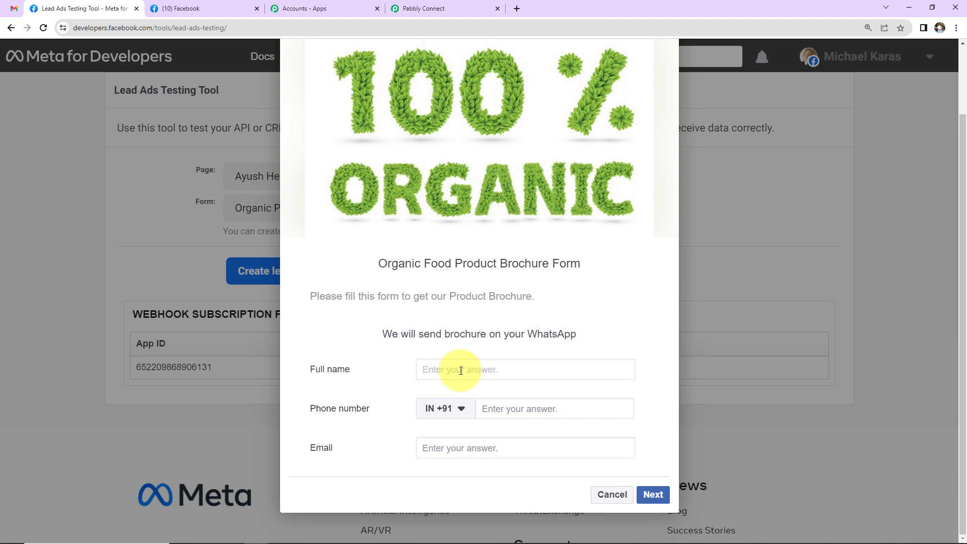
text(Dummy)
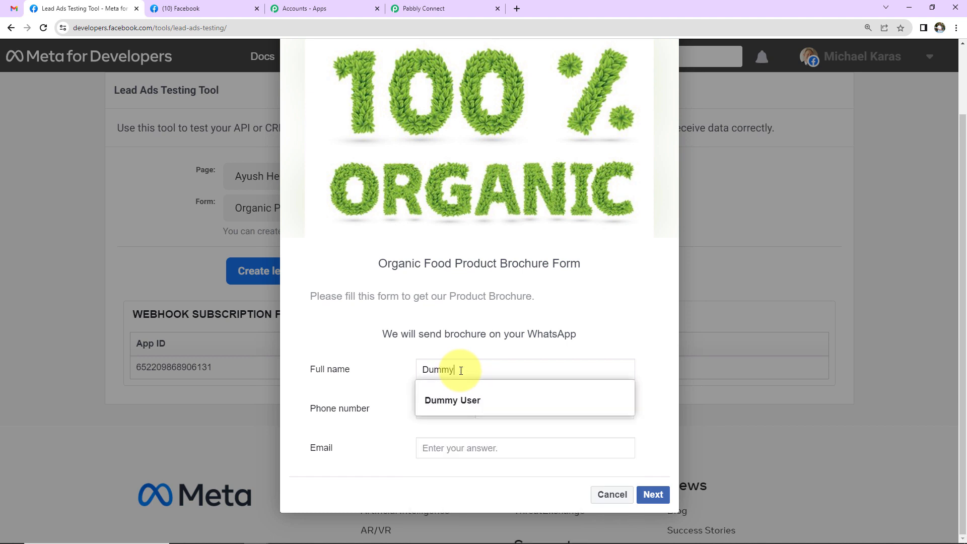
text( New123)
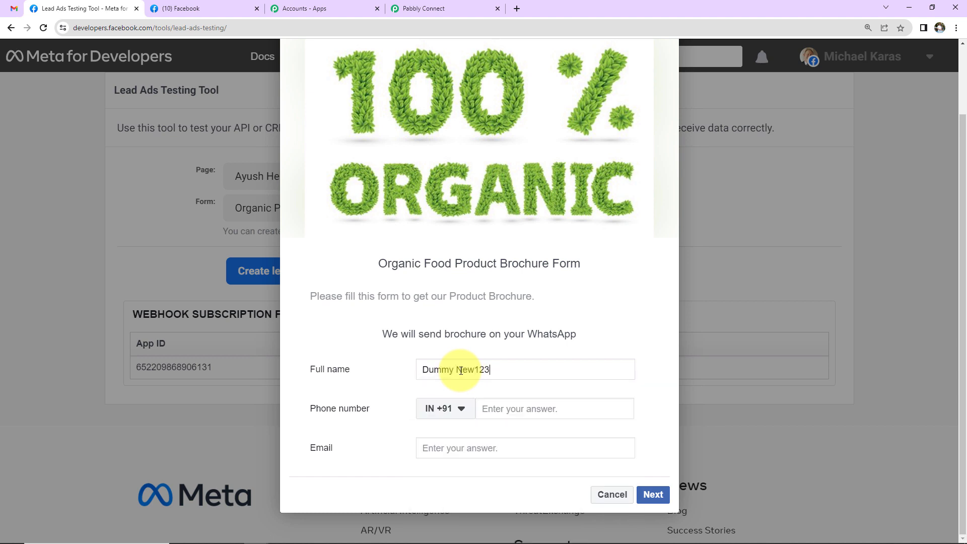
click(535, 407)
text(91111 11111)
click(494, 445)
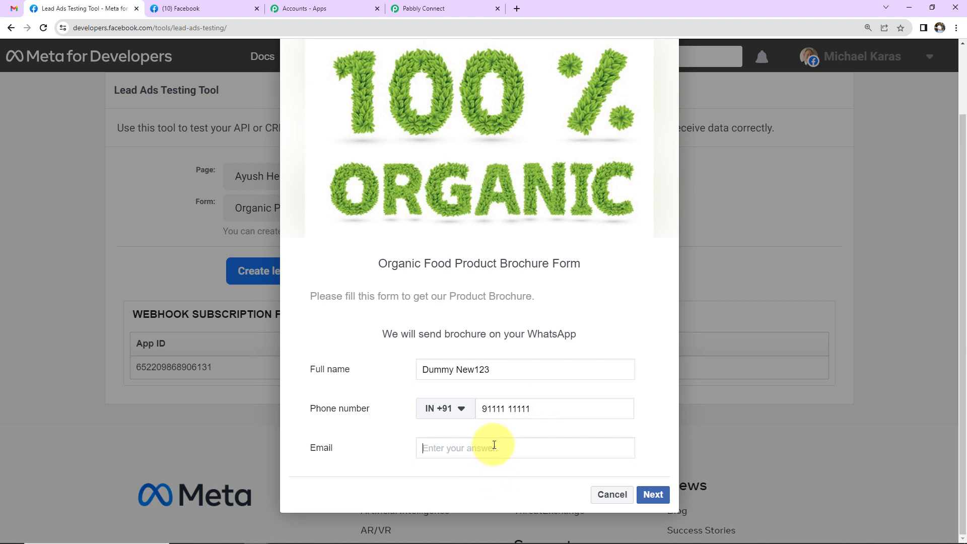
click(653, 494)
click(649, 458)
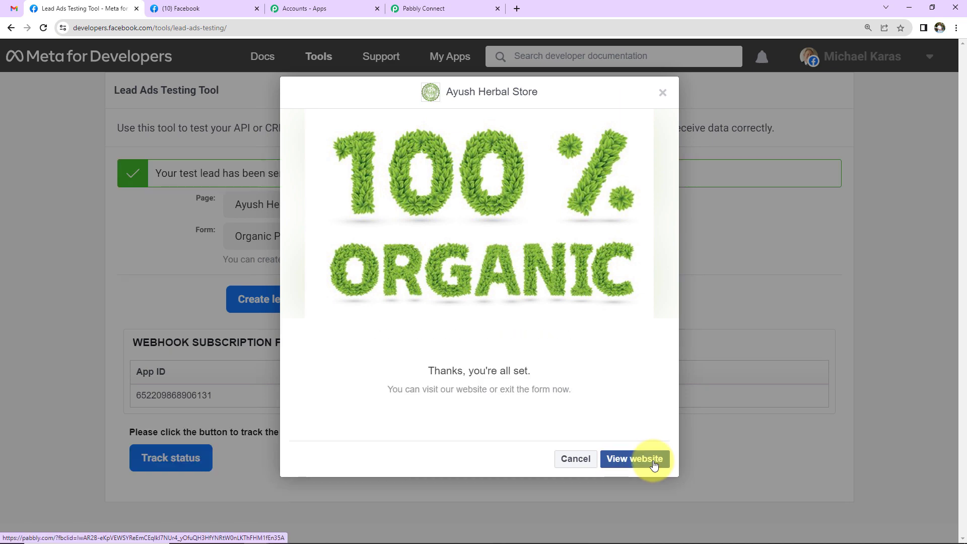
click(443, 8)
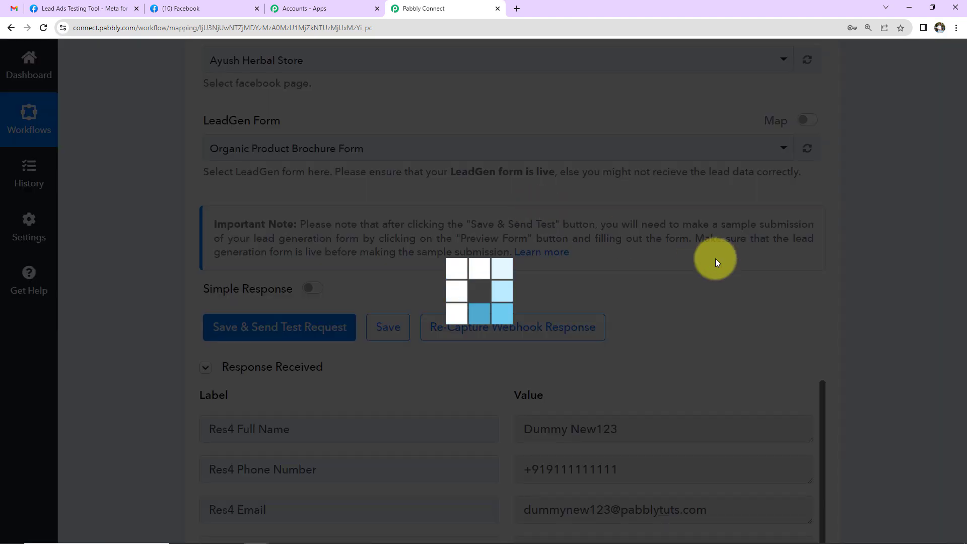
- Scroll through the received test lead response to check its name, phone and email fields
scroll(862, 232, down, 2)
scroll(863, 231, down, 3)
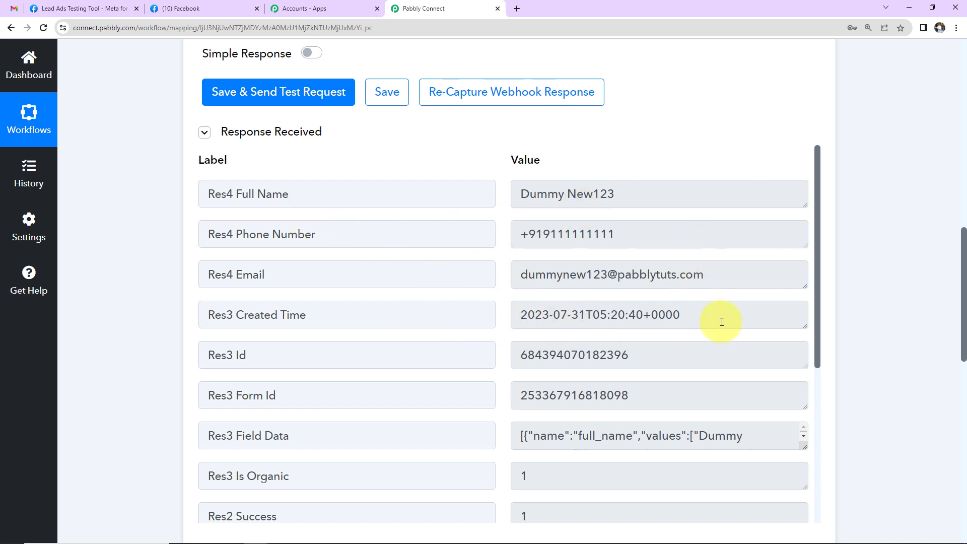
scroll(697, 328, down, 5)
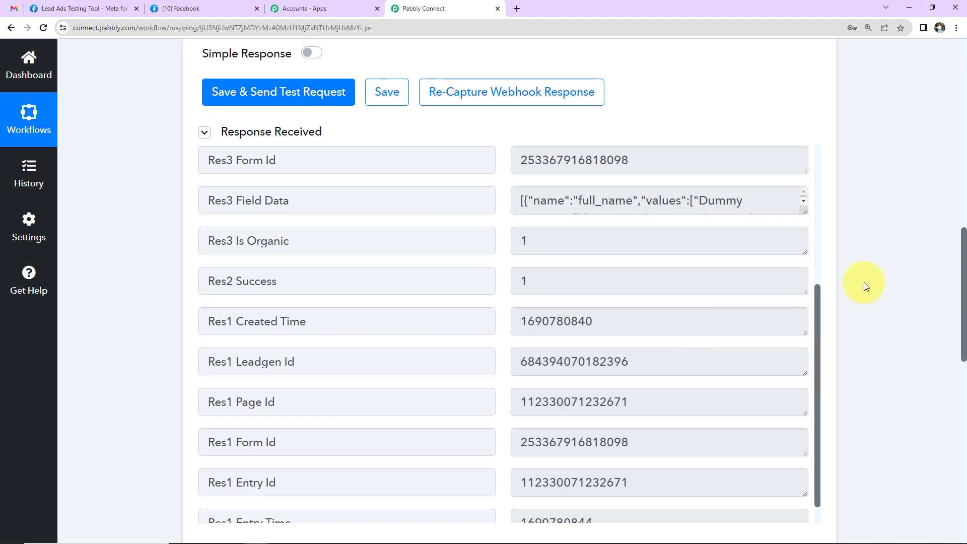
scroll(863, 282, down, 5)
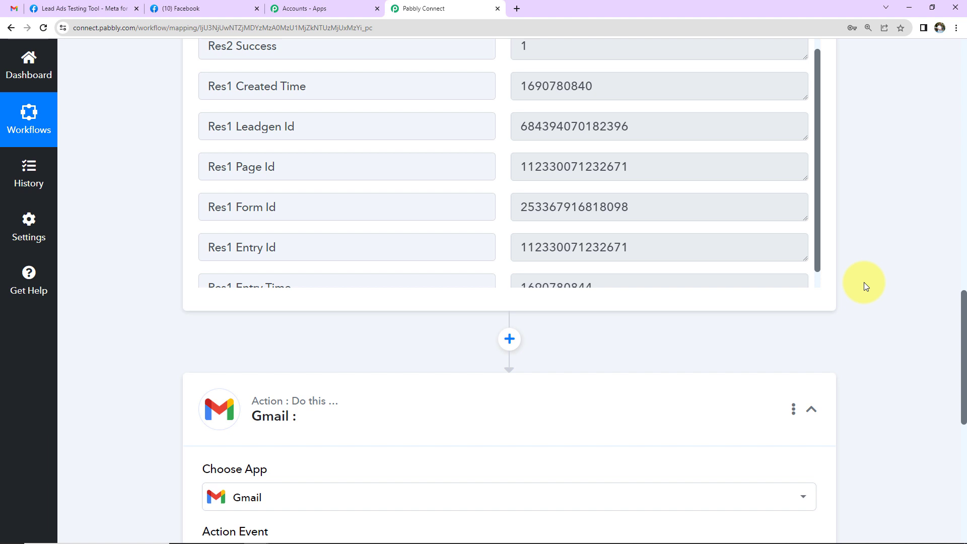
- Set the Gmail action event to Send Email
scroll(863, 282, down, 5)
click(235, 329)
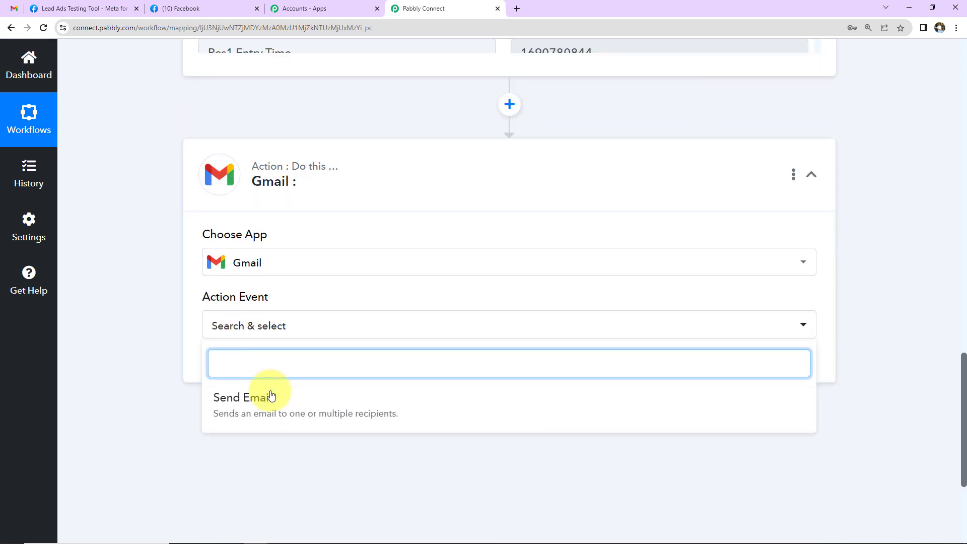
click(272, 395)
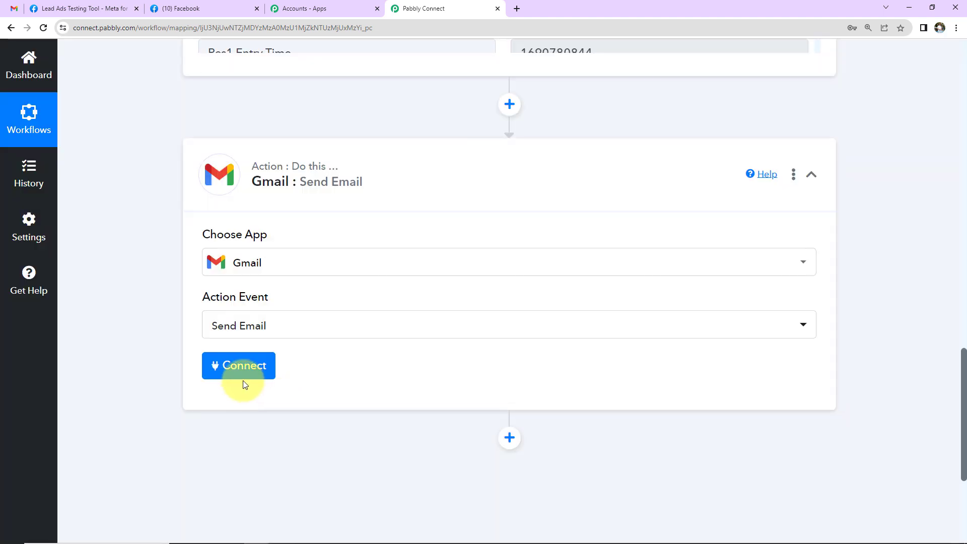
- Add a new Gmail connection and authorize the Google account to send email
click(244, 378)
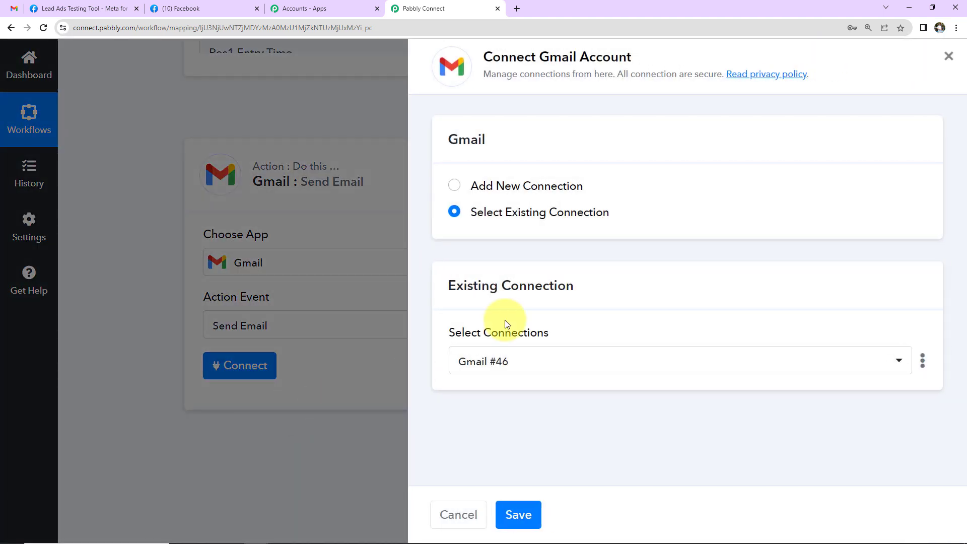
drag(487, 58, 680, 59)
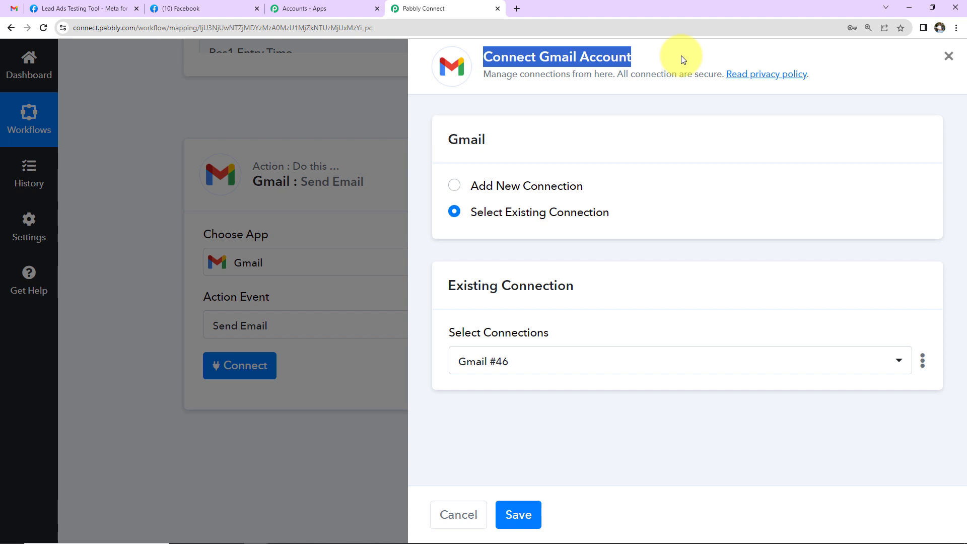
click(455, 185)
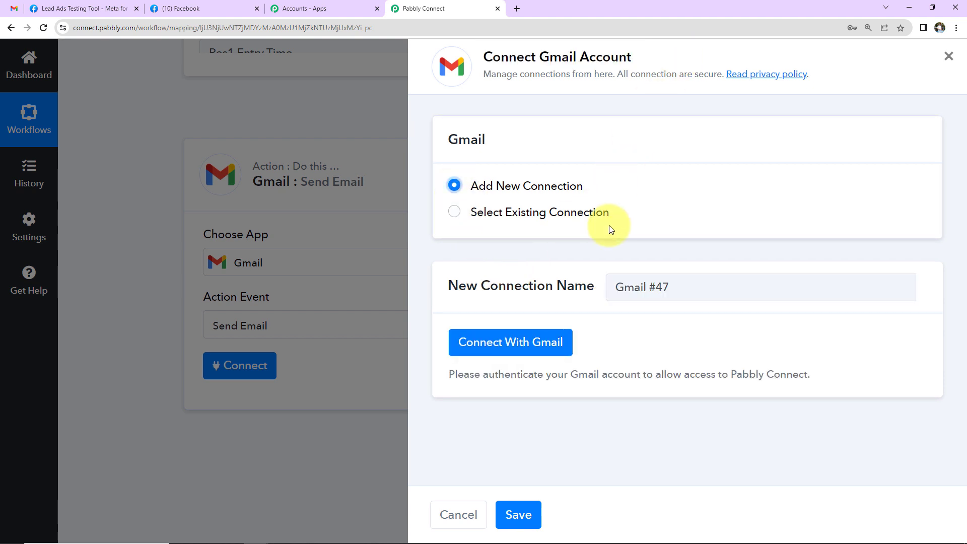
click(506, 343)
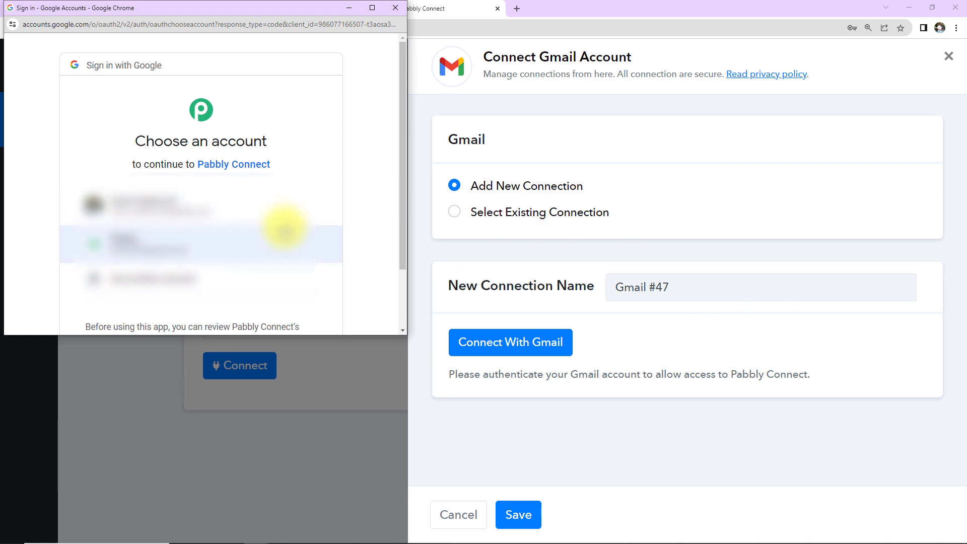
click(285, 229)
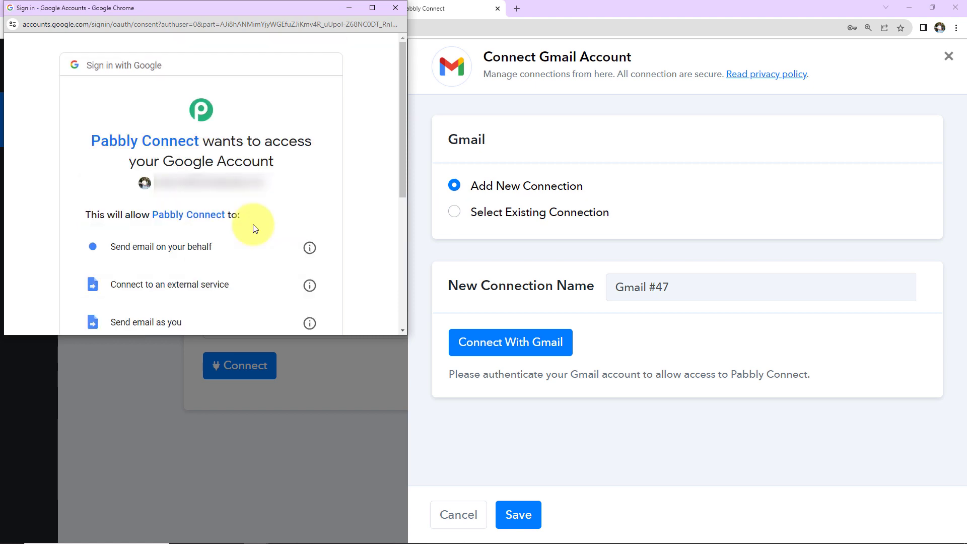
scroll(253, 227, down, 5)
click(258, 247)
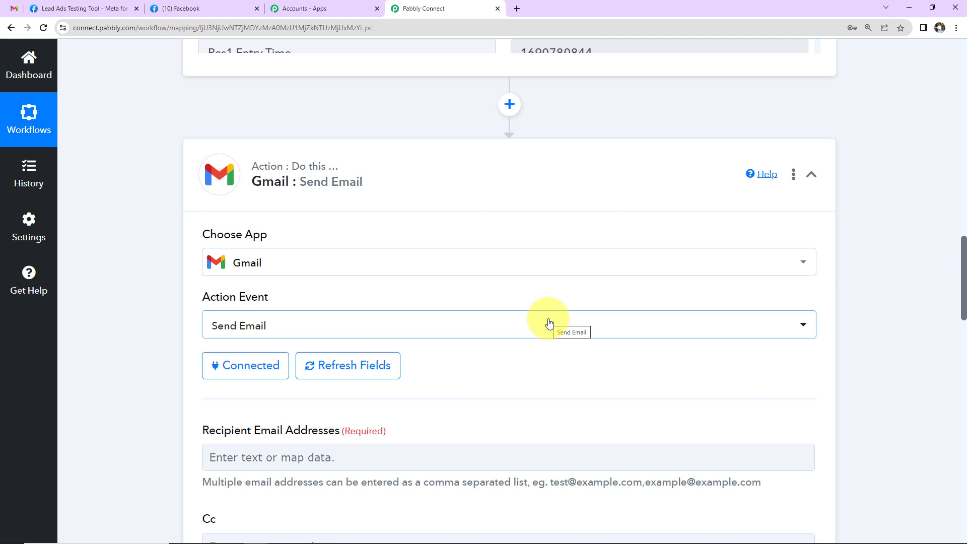
- Paste the store's recipient email address into Recipient Email Addresses
scroll(548, 322, down, 7)
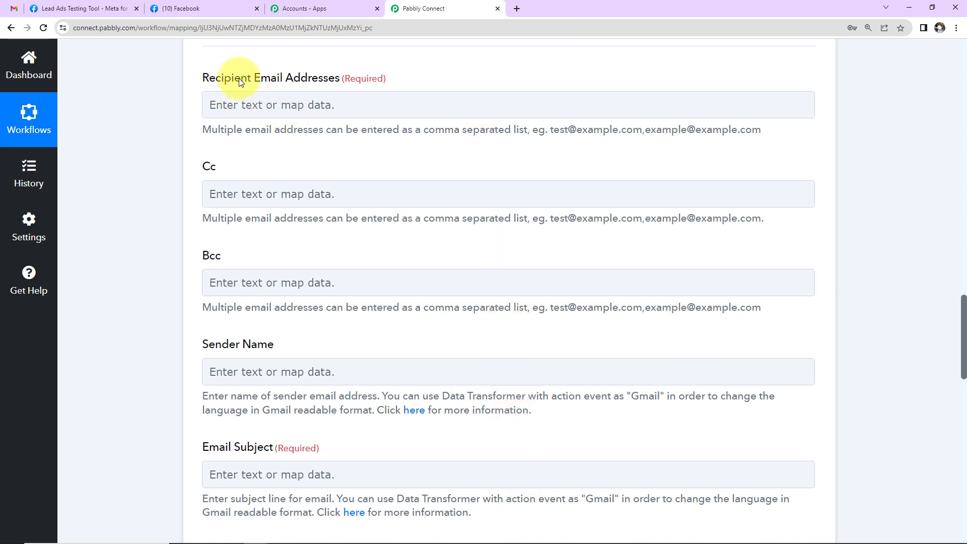
click(262, 105)
key(ctrl+v)
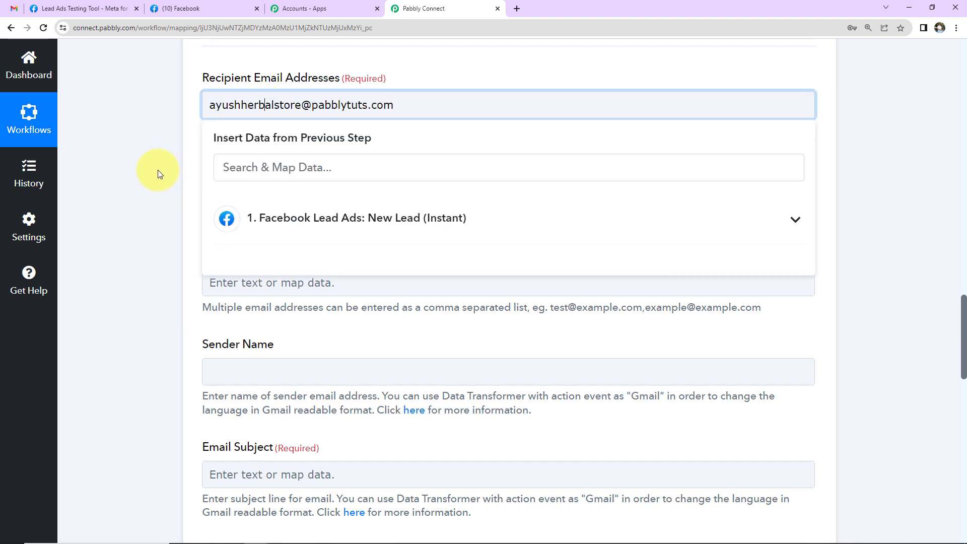
click(428, 107)
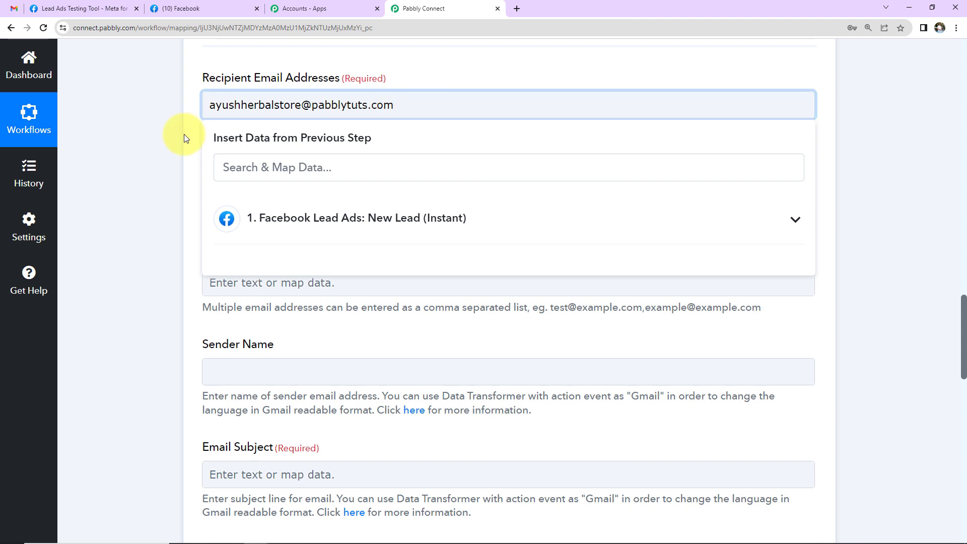
click(172, 128)
- Set sender name 'Ayush Herbal Store' and email subject 'New Lead Received!'
scroll(171, 128, down, 2)
click(214, 252)
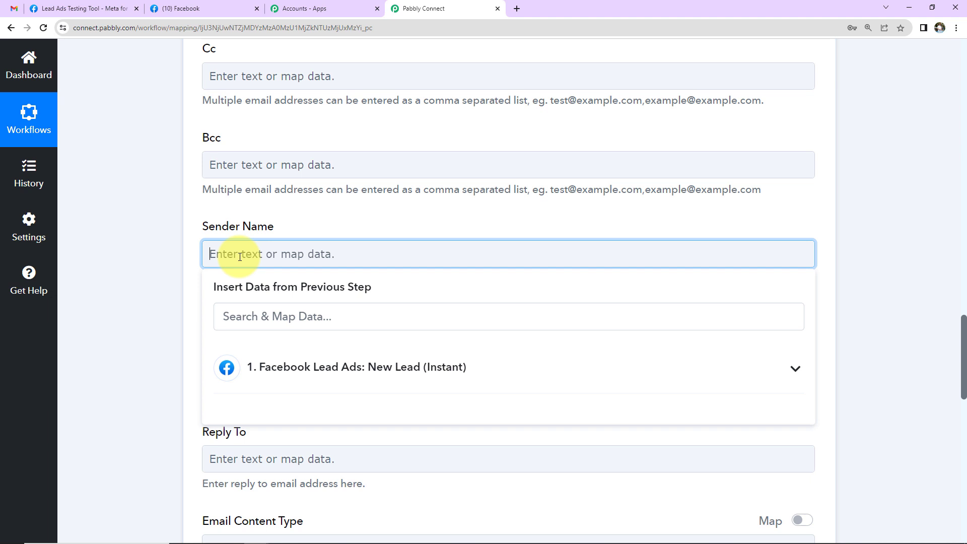
text(Ayush Herbal )
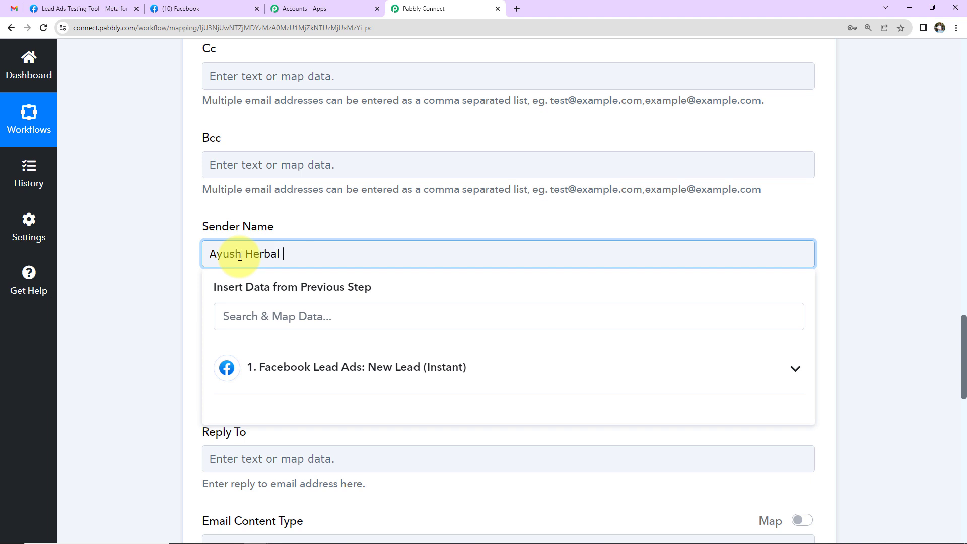
text(Store)
click(160, 287)
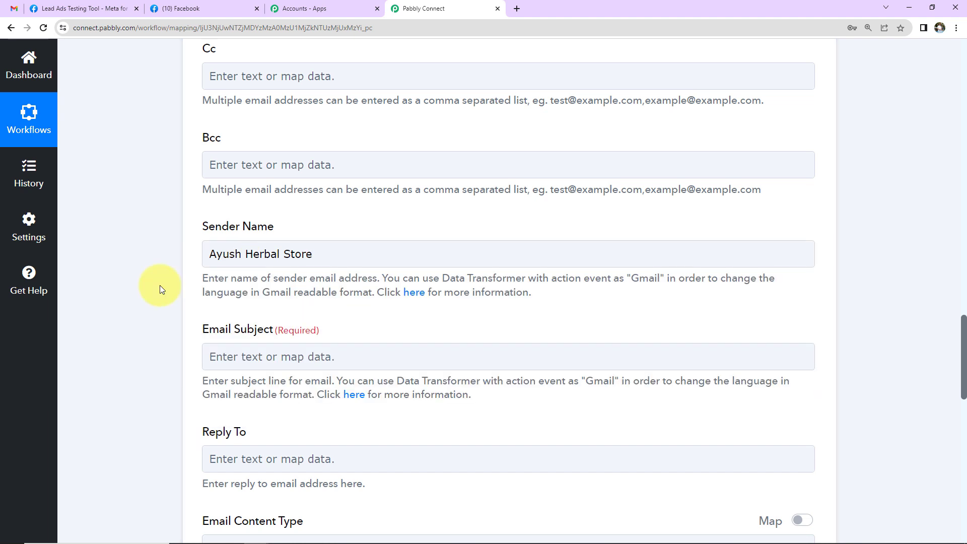
click(256, 355)
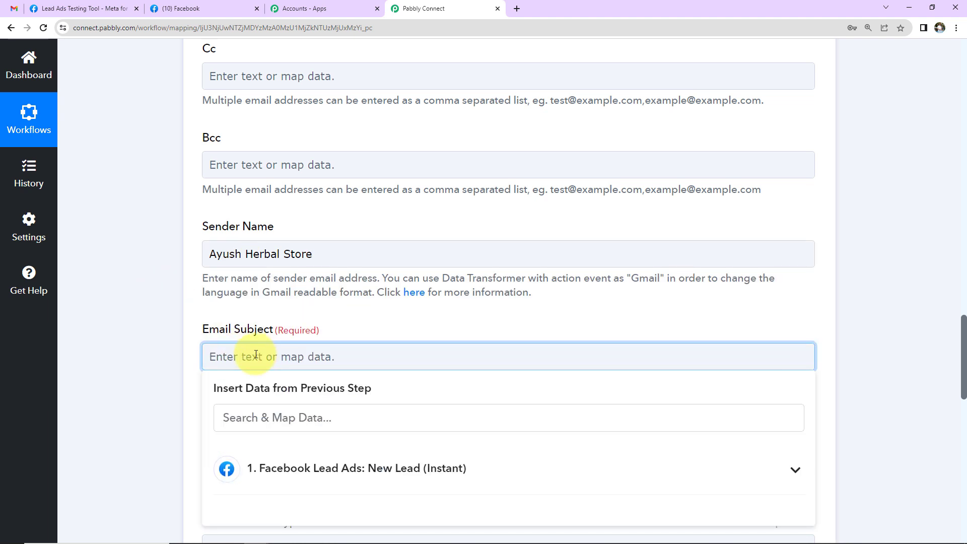
text(New Lead R)
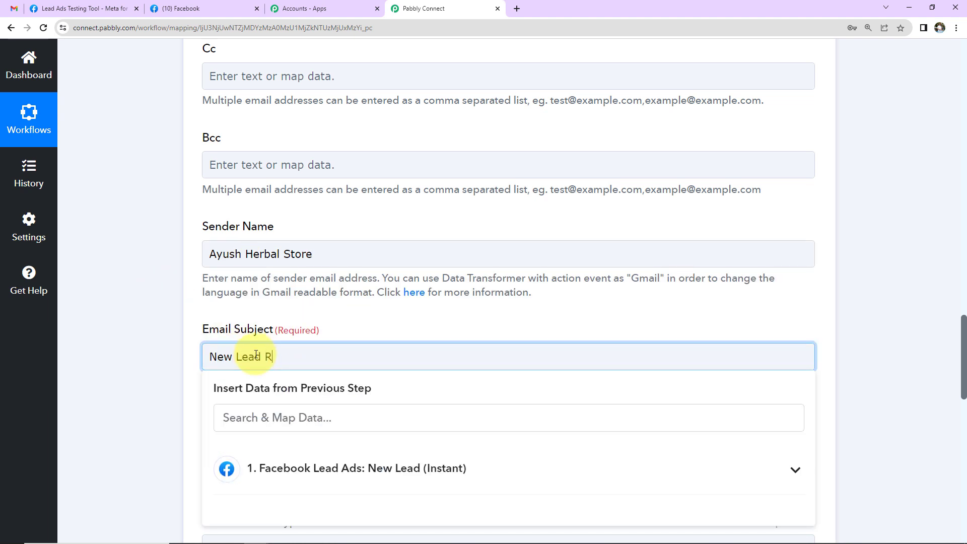
text(eceived@)
key(BackSpace)
text(!)
click(171, 337)
scroll(172, 337, down, 6)
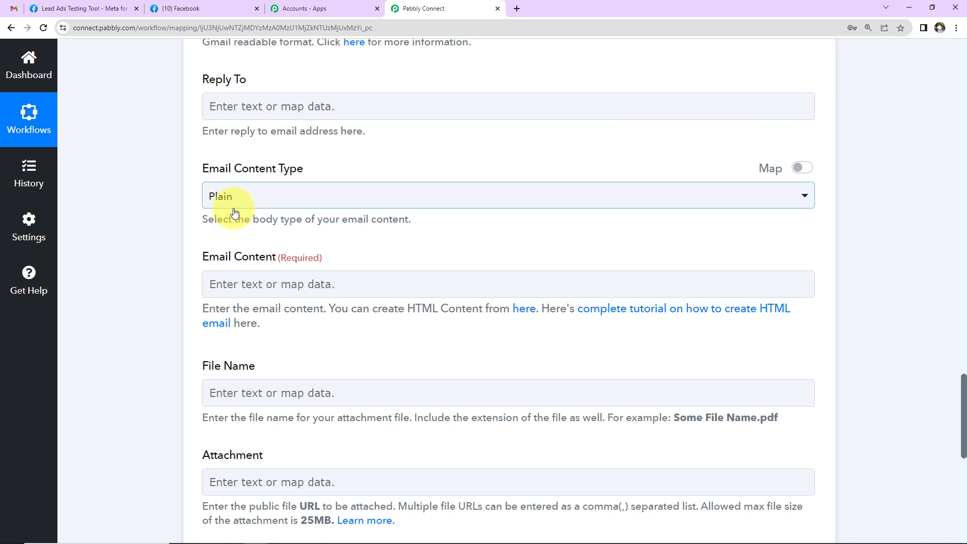
- Paste the new-lead email template into Email Content
click(272, 284)
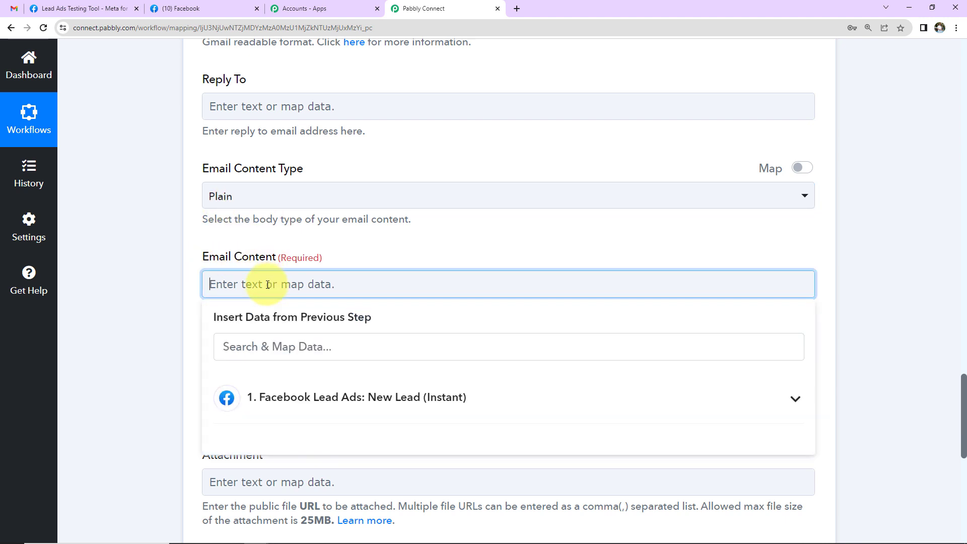
text(Team,  We have received a new lead. Details are:  Name: Email Address: Contact Number:  Regards)
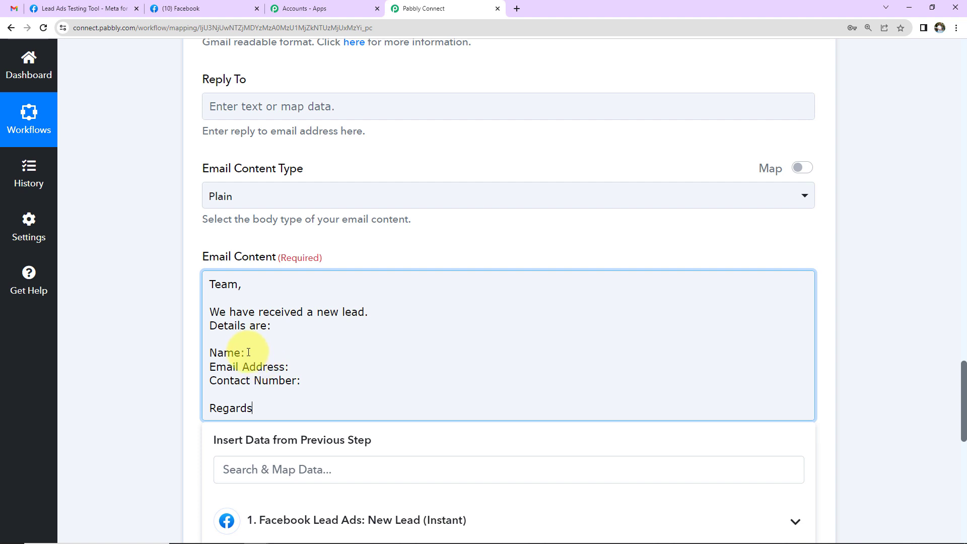
scroll(248, 352, down, 2)
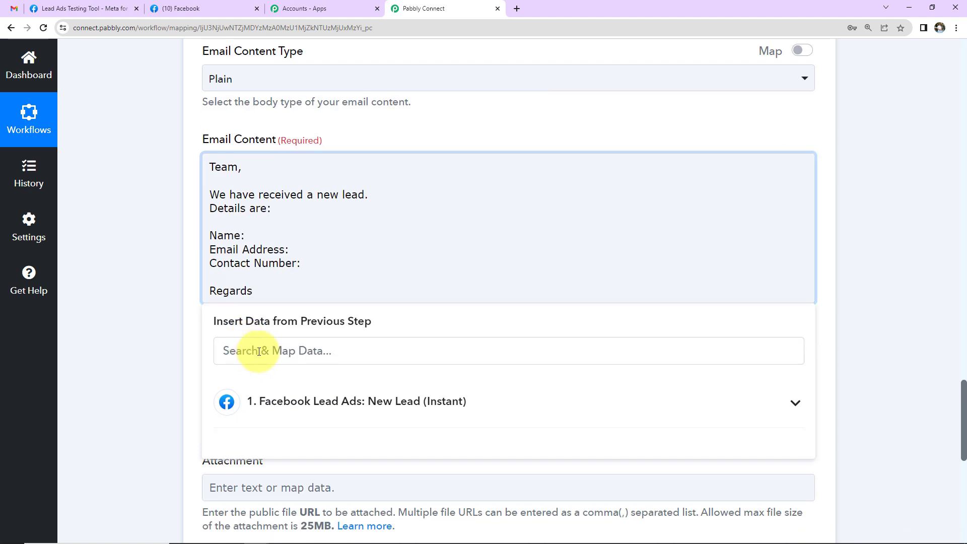
- Map the lead's Full Name, Email and Phone Number after the Name, Email Address and Contact Number labels
click(247, 238)
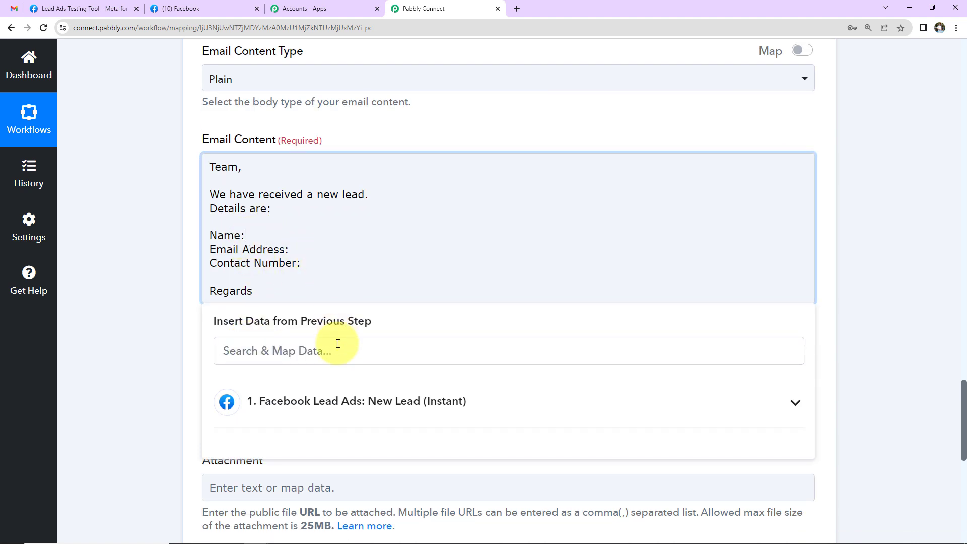
click(296, 404)
click(338, 442)
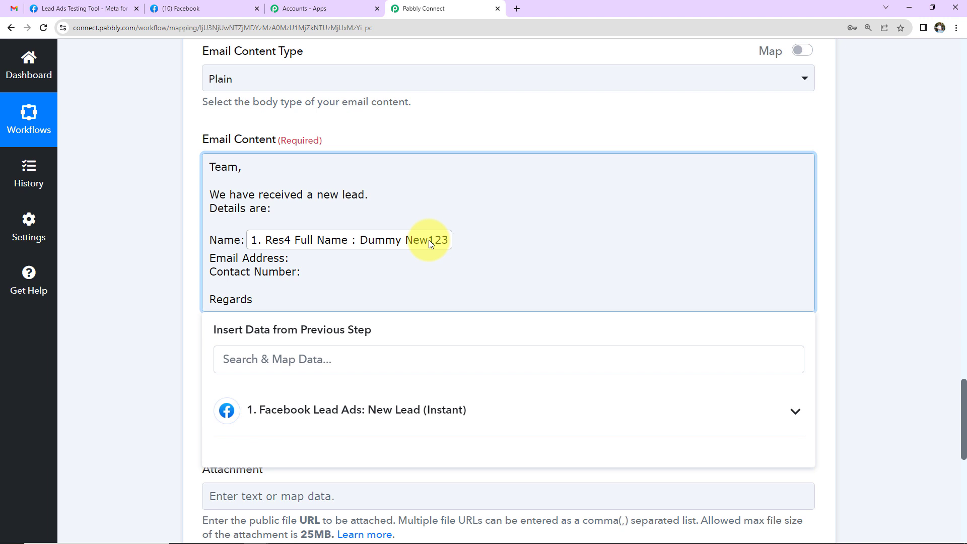
click(313, 408)
click(319, 509)
click(304, 281)
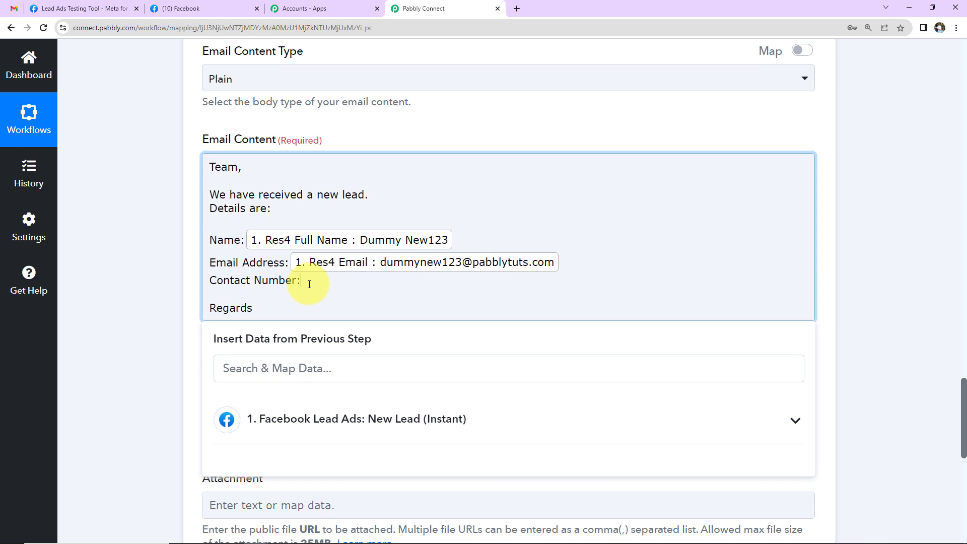
click(318, 428)
click(324, 501)
click(152, 335)
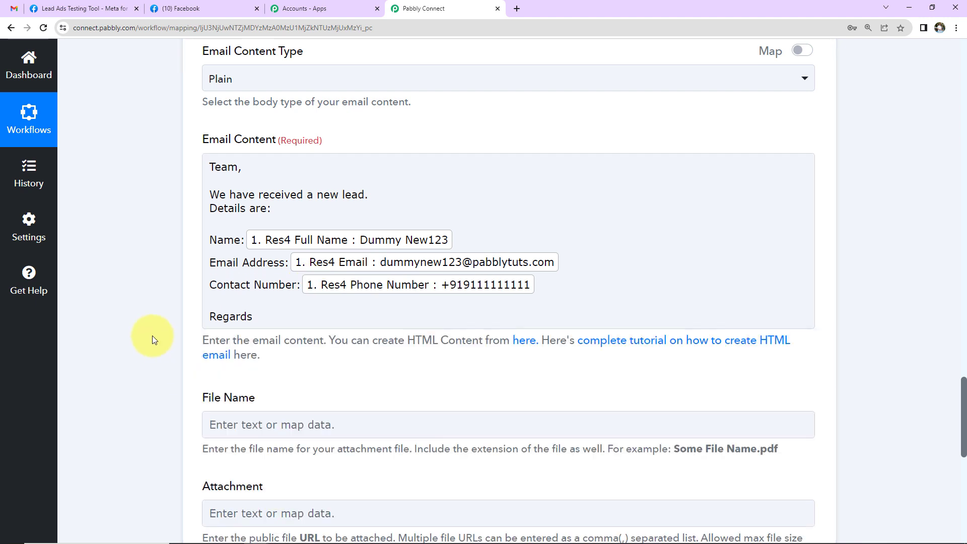
scroll(152, 335, down, 3)
scroll(153, 335, down, 2)
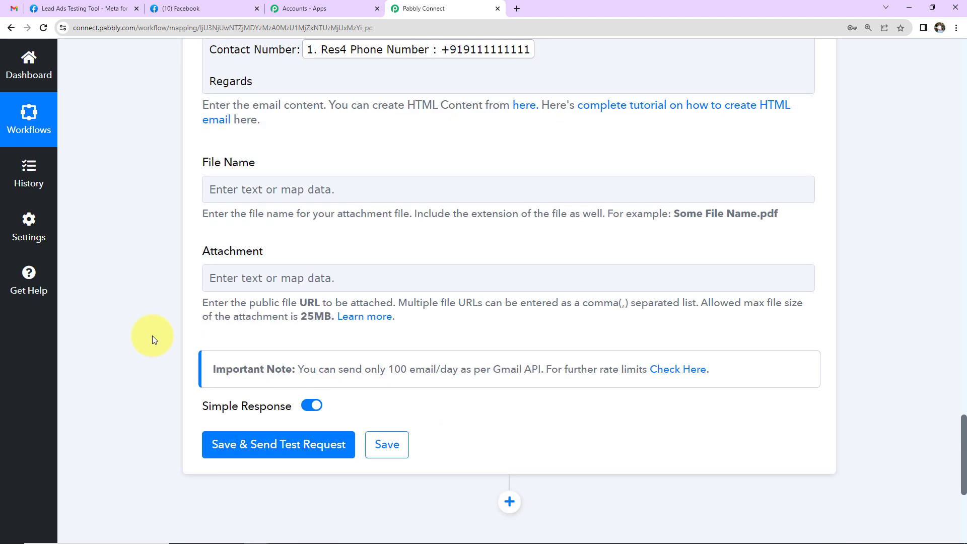
- Save the Gmail Send Email step with a test request, confirm the 'sent' response, and switch to Gmail
click(241, 191)
click(211, 277)
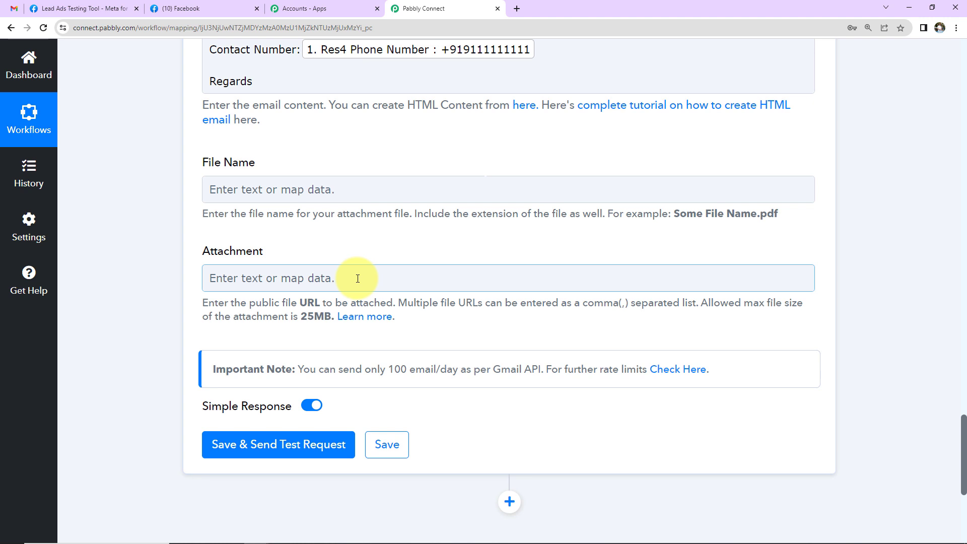
click(324, 330)
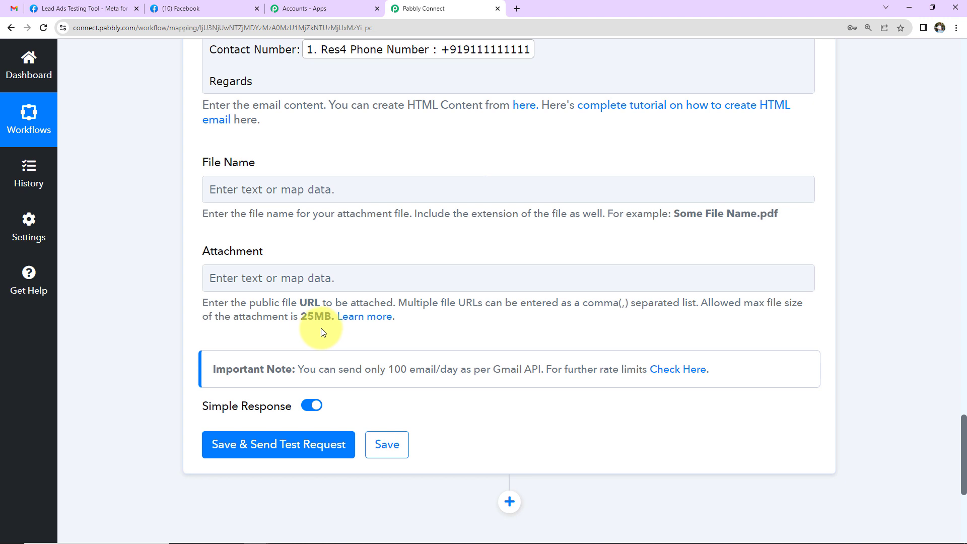
click(254, 450)
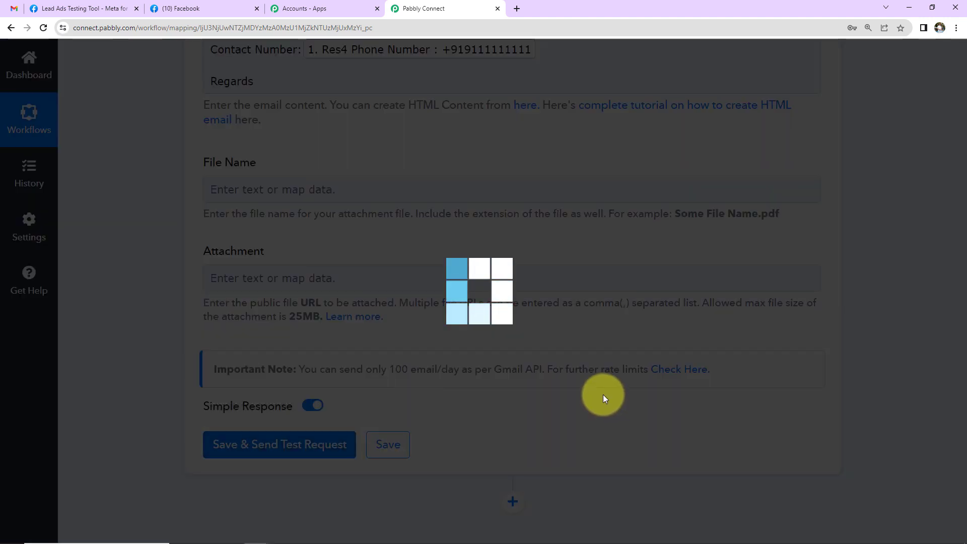
scroll(604, 397, down, 7)
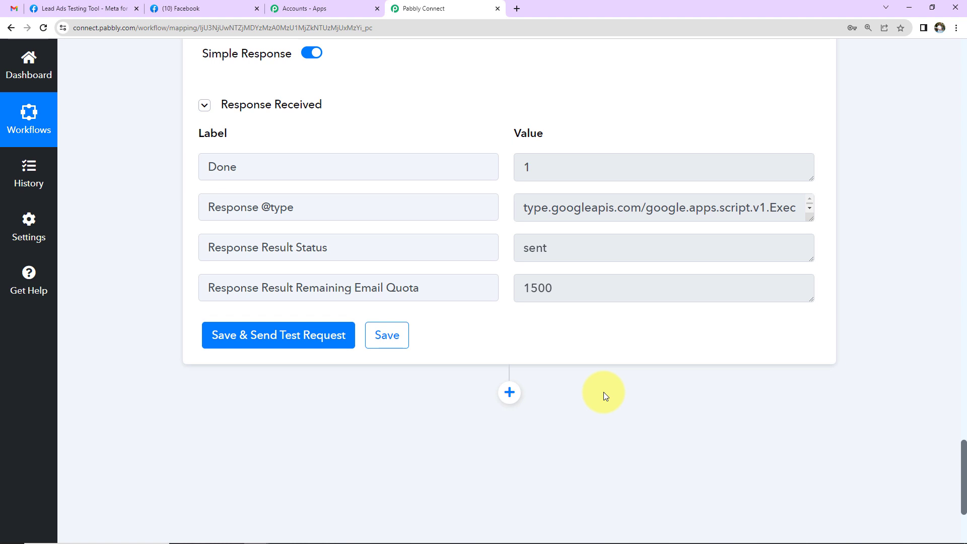
click(14, 8)
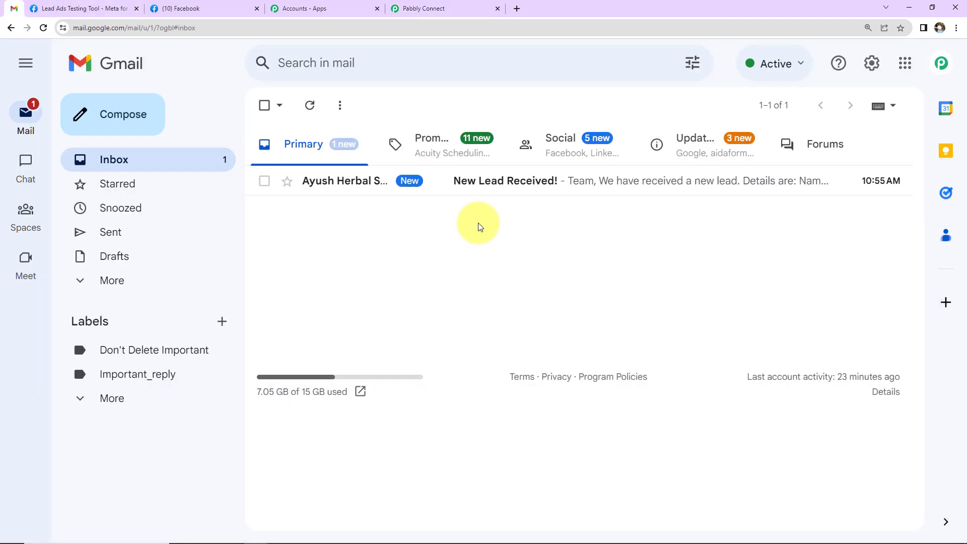
- Open the 'New Lead Received!' email from Ayush Herbal Store to view the lead's name, email and phone
click(482, 187)
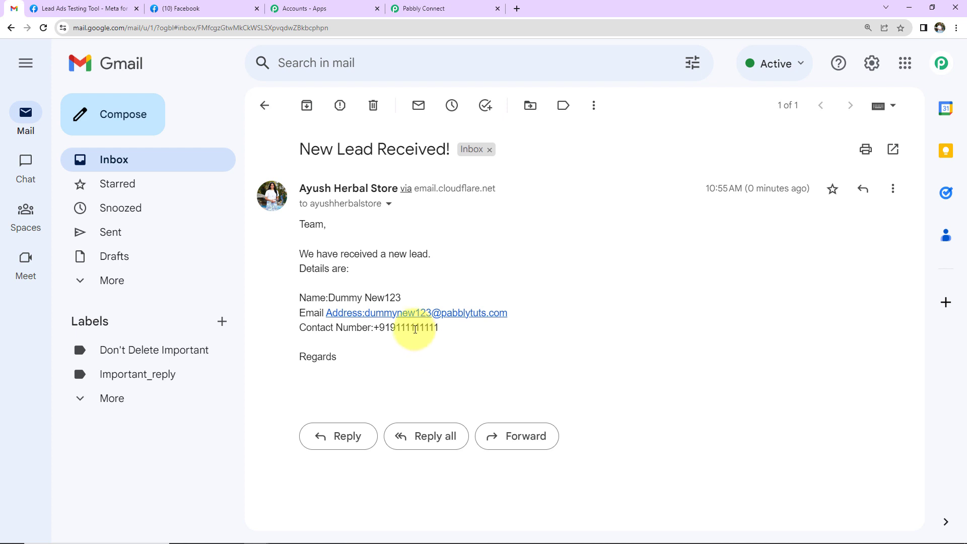
- Delete the existing test lead, reload the tool, select Ayush Herbal Store and preview its form
click(82, 10)
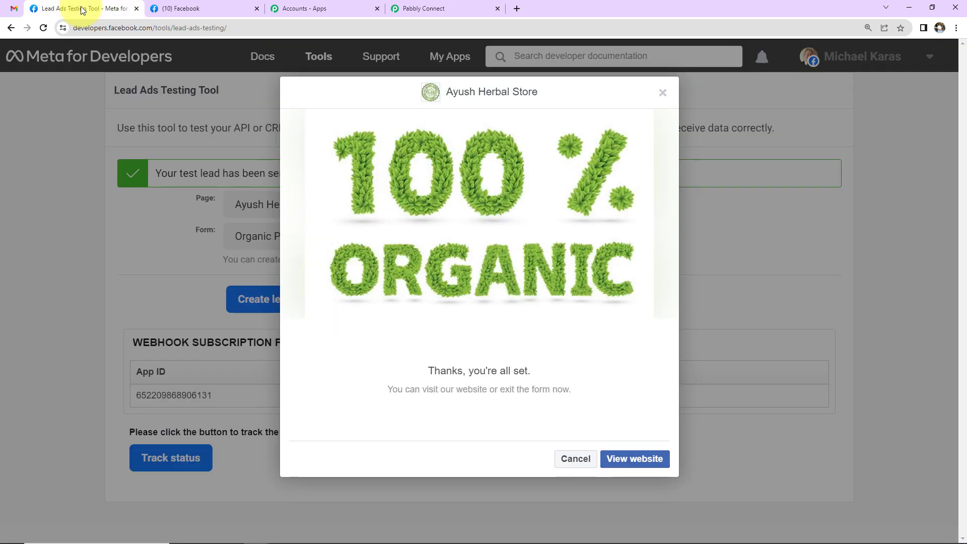
click(663, 95)
click(350, 299)
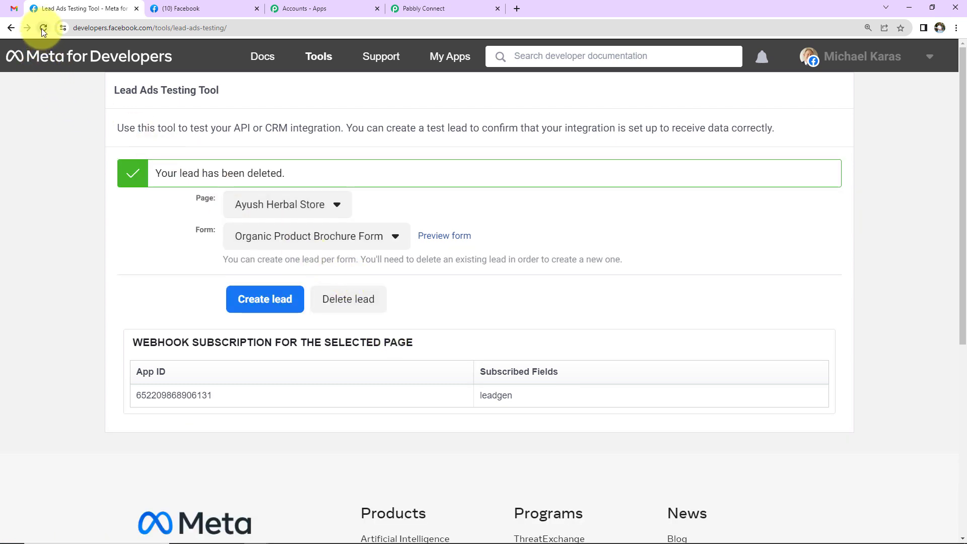
click(43, 29)
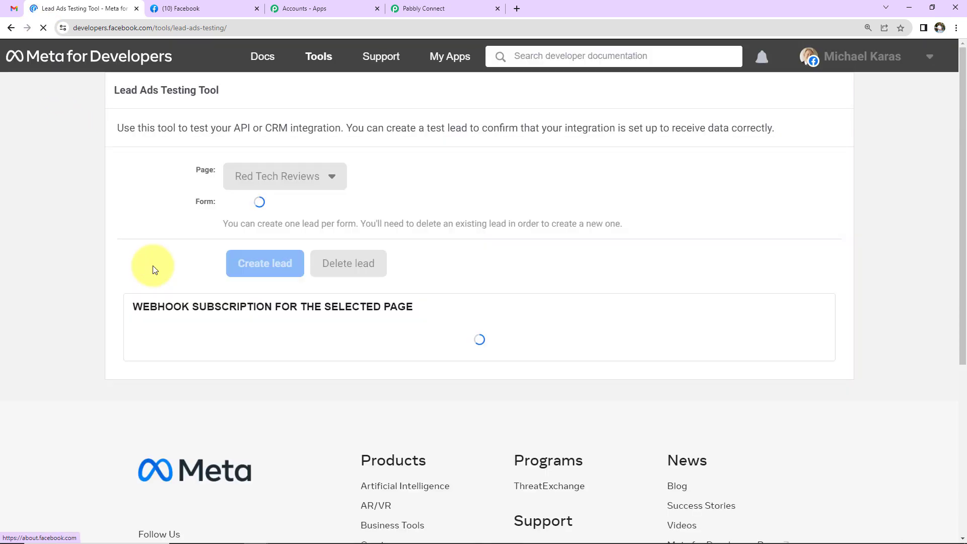
click(334, 177)
scroll(328, 328, down, 1)
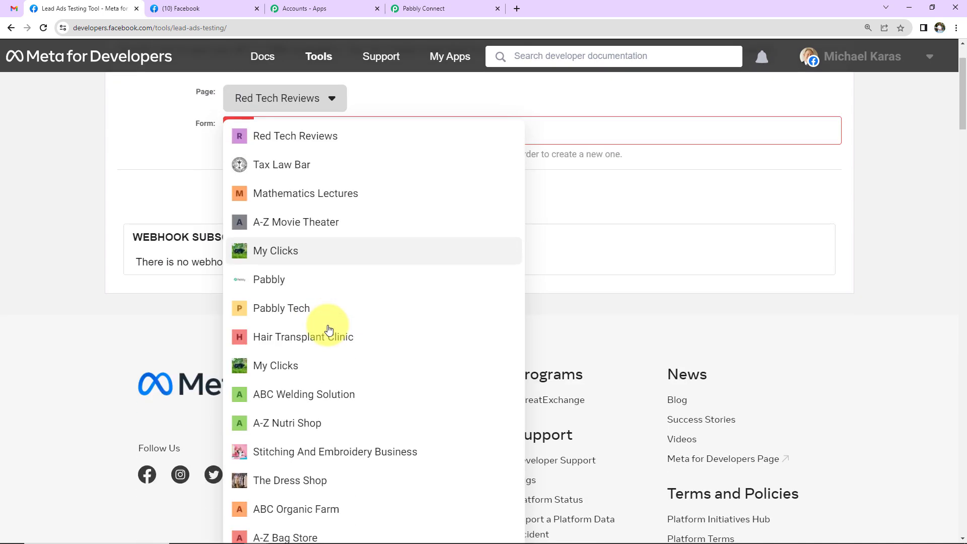
scroll(328, 328, down, 5)
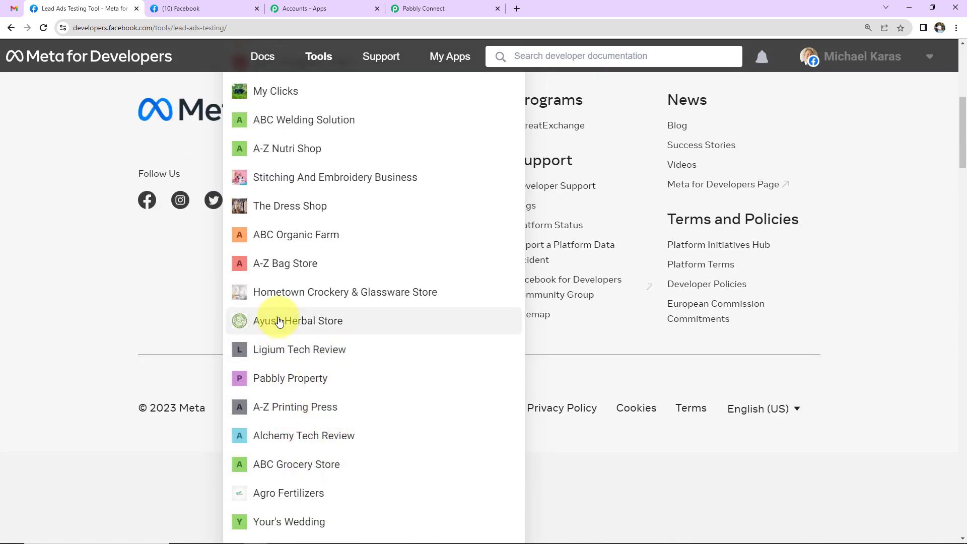
click(280, 322)
scroll(195, 244, up, 4)
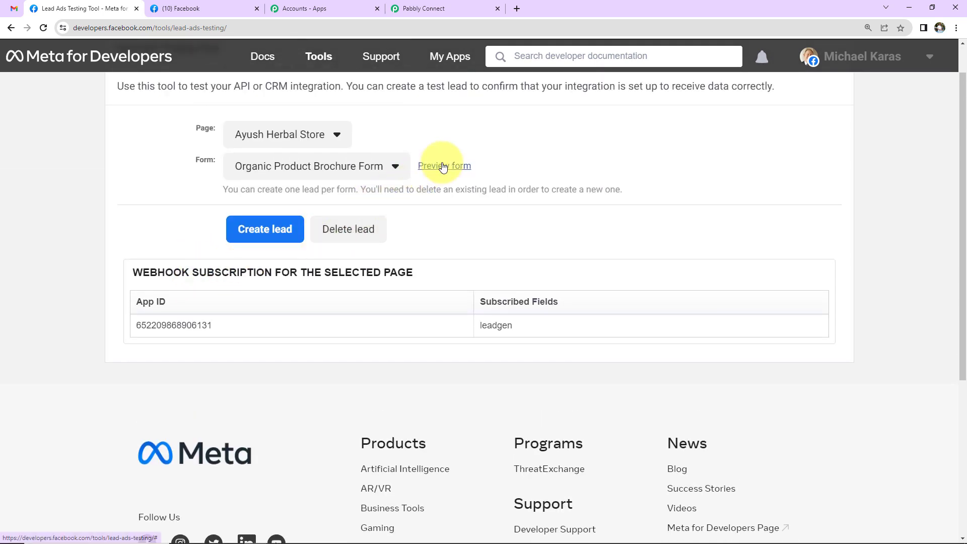
click(443, 167)
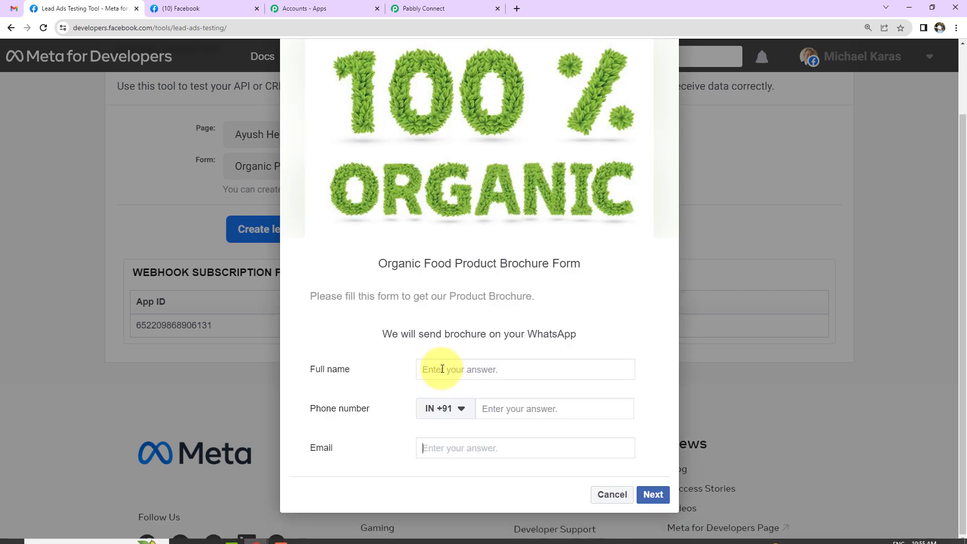
- Fill the lead form with a dummy full name, phone number and email, and submit it
click(441, 369)
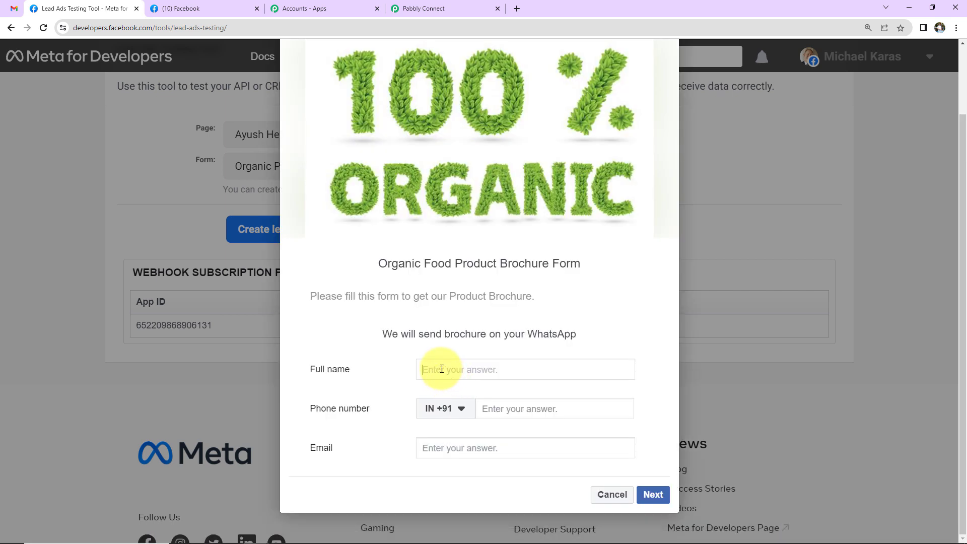
text(Demo User)
click(492, 408)
text(91111 11111)
click(499, 447)
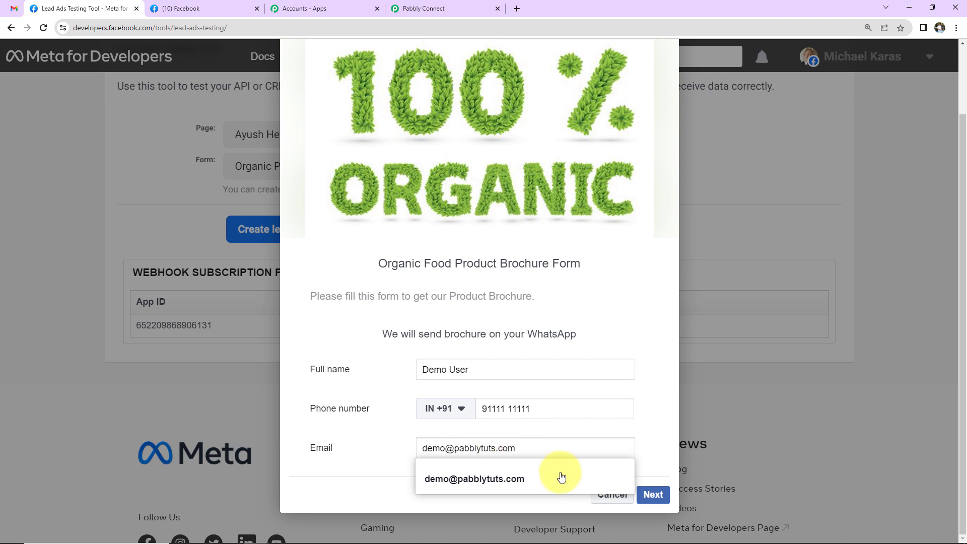
click(653, 494)
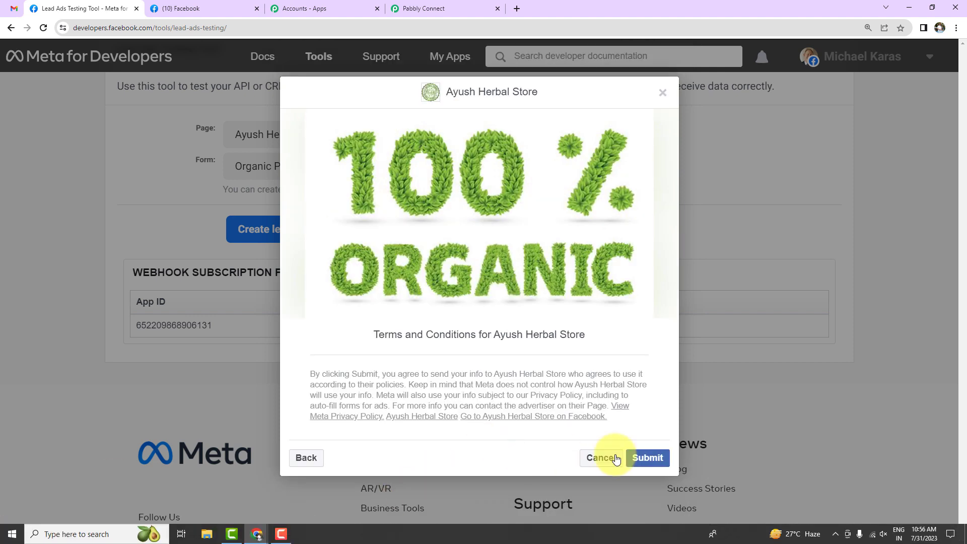
click(645, 457)
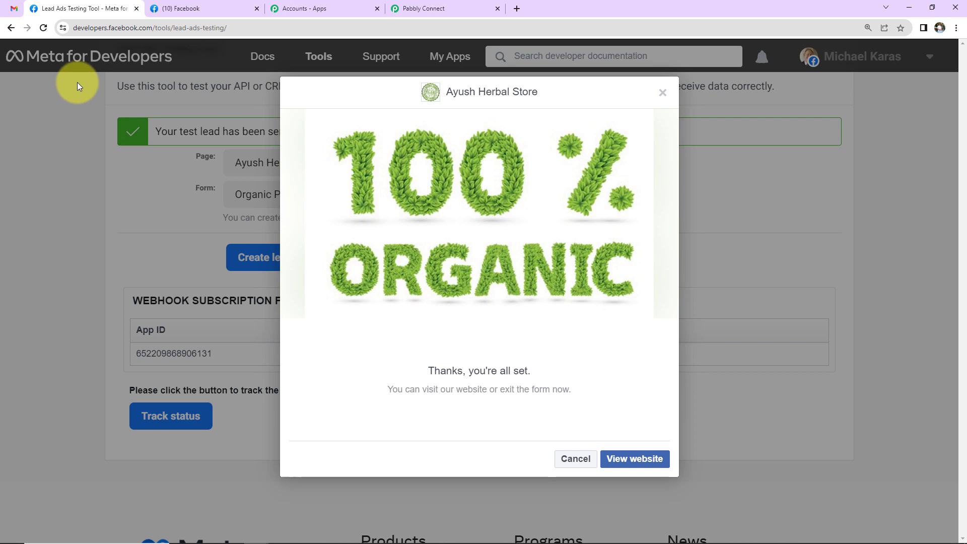
- Refresh the Gmail inbox to find the second 'New Lead Received!' email with the new lead's details
click(15, 8)
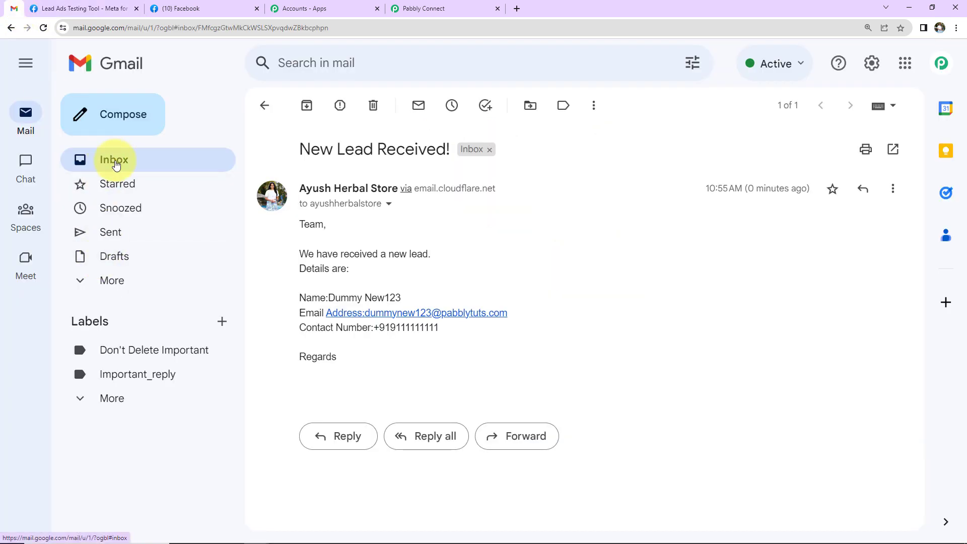
click(116, 161)
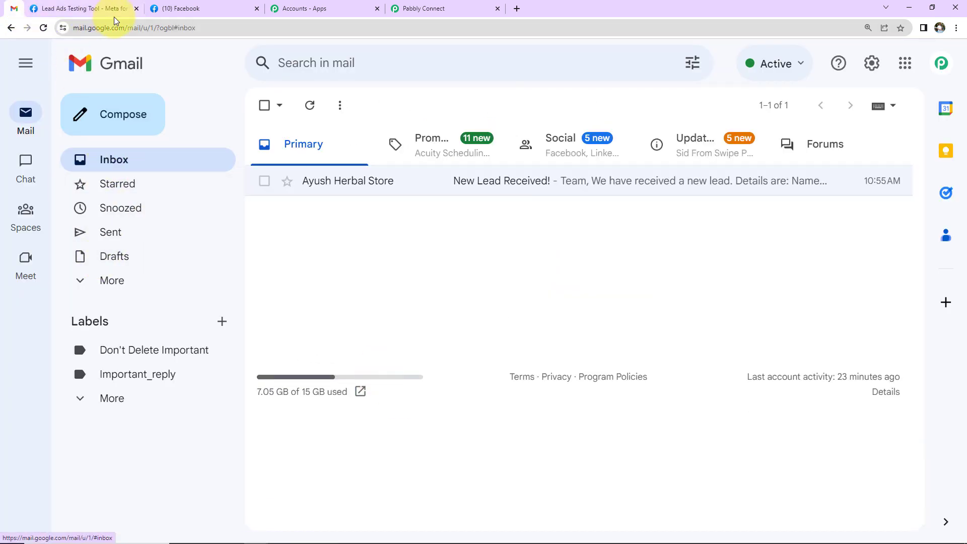
click(44, 28)
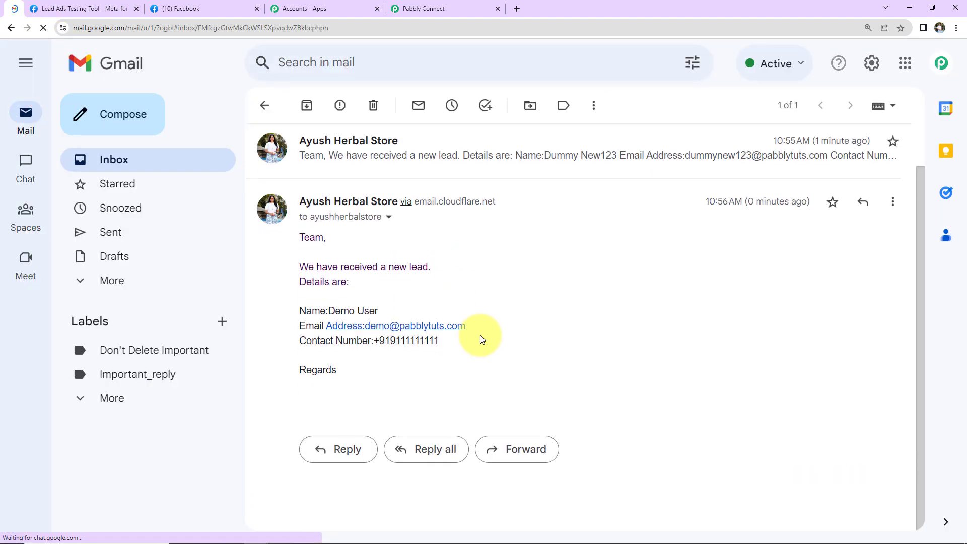
click(437, 11)
- Collapse the Facebook Lead Ads New Lead (Instant) trigger to reveal the Gmail Send Email action
scroll(905, 457, up, 20)
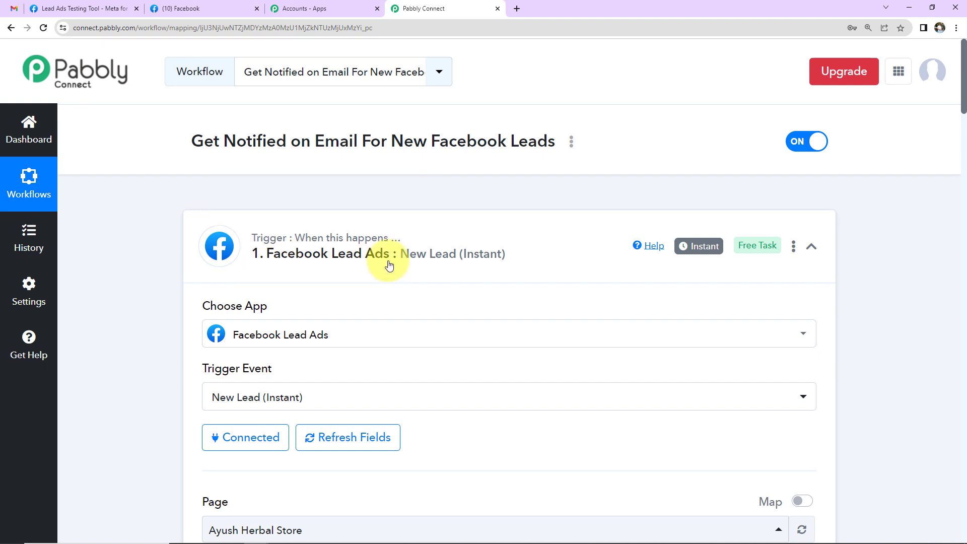
click(812, 247)
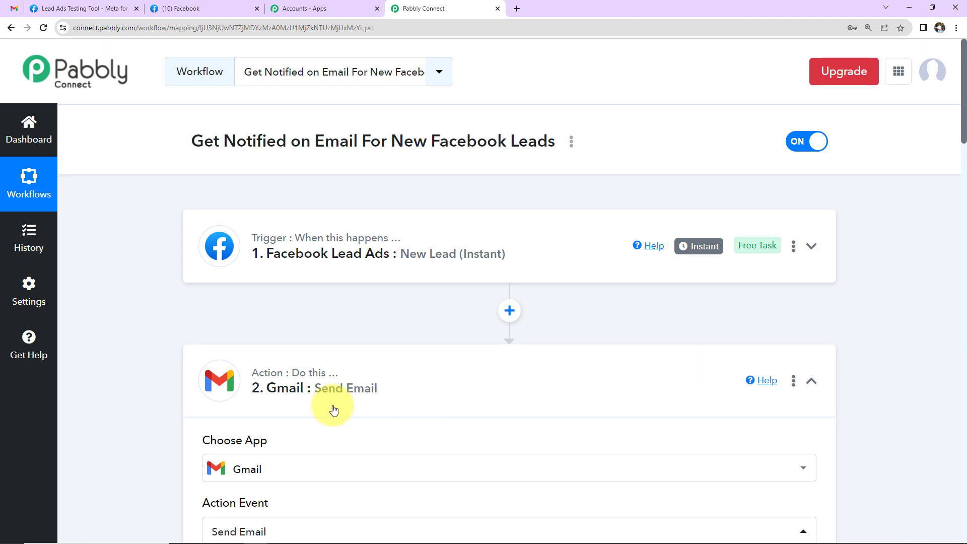